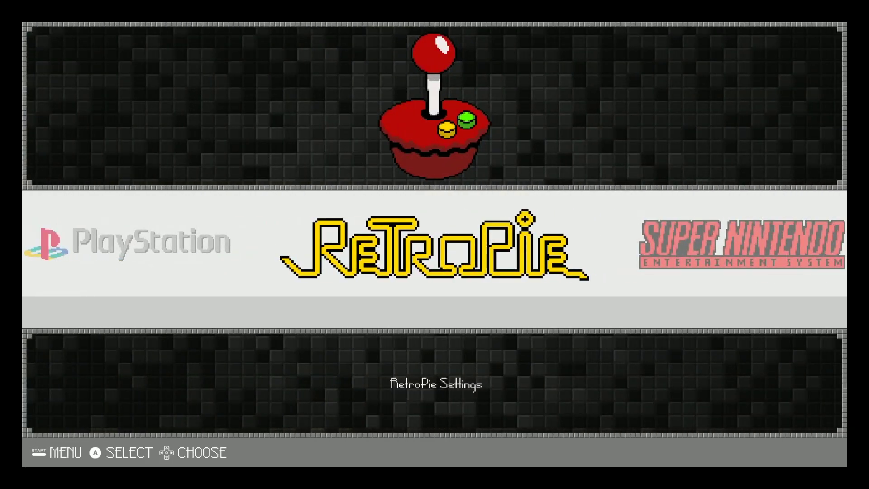
Open RetroPie Setup from the RetroPie settings
{"action": "key", "text": "Return"}
{"action": "key", "text": "Down"}
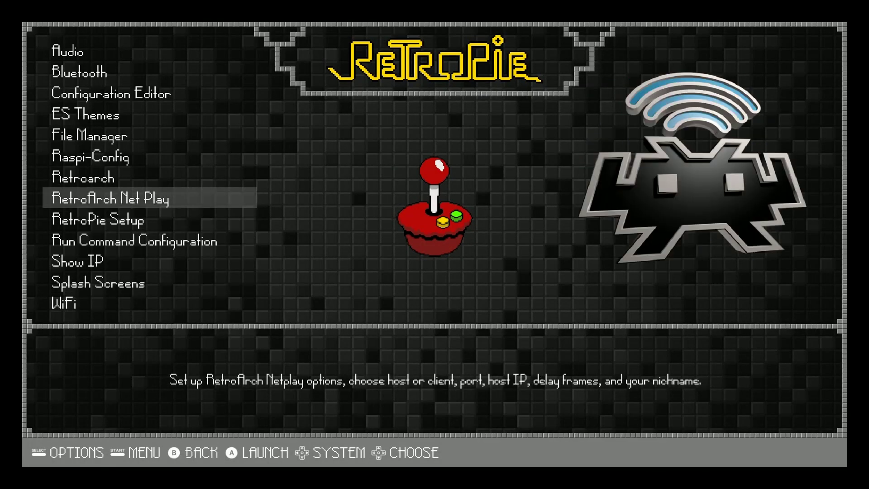
{"action": "key", "text": "Down"}
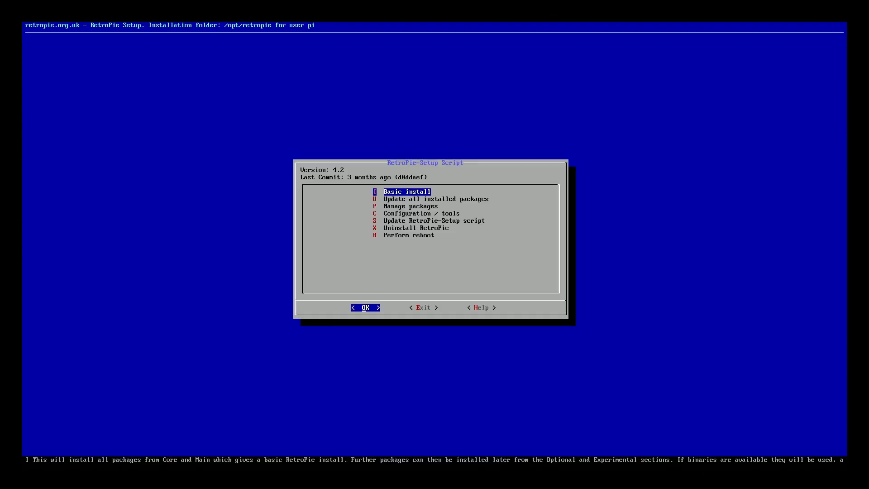
Open the optional packages list under Manage packages in the RetroPie-Setup script
{"action": "key", "text": "Down"}
{"action": "key", "text": "Down"}
{"action": "key", "text": "Down"}
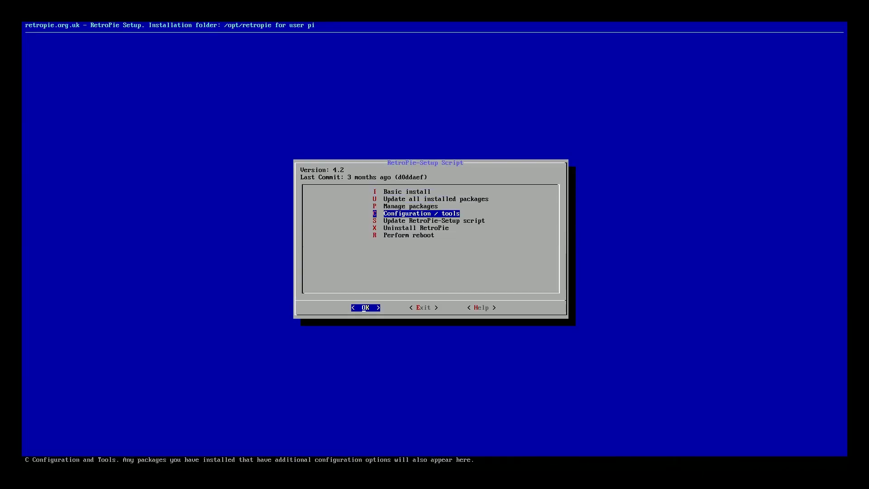
{"action": "key", "text": "Up"}
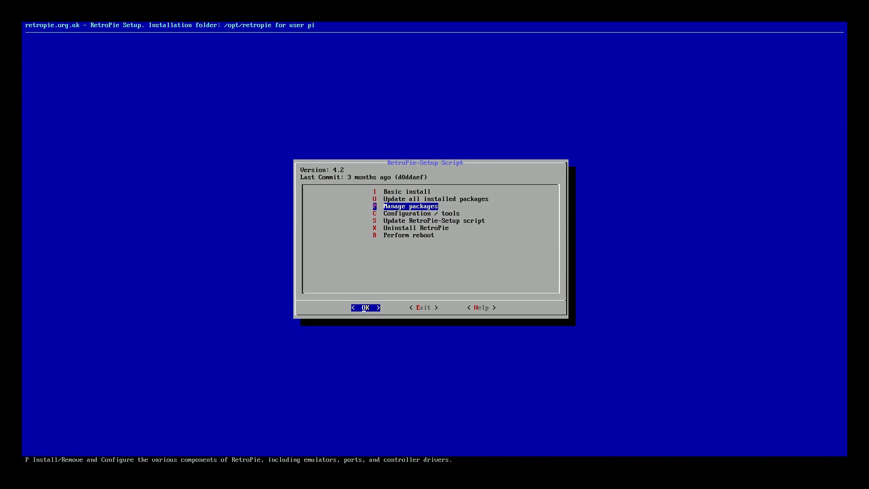
{"action": "key", "text": "Return"}
{"action": "key", "text": "Down"}
{"action": "key", "text": "Down"}
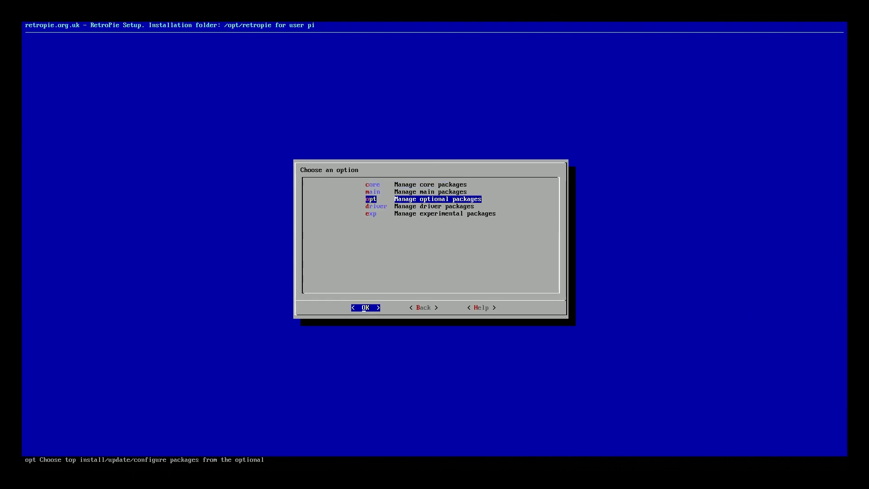
{"action": "key", "text": "Return"}
Find kodi in the optional packages list, open its package options, and leave them
{"action": "key", "text": "Down"}
{"action": "key", "text": "Down"}
{"action": "key", "text": "Down"}
{"action": "key", "text": "Down"}
{"action": "key", "text": "Down"}
{"action": "key", "text": "Down"}
{"action": "key", "text": "Down"}
{"action": "key", "text": "Down"}
{"action": "key", "text": "Down"}
{"action": "key", "text": "Down"}
{"action": "key", "text": "Down"}
{"action": "key", "text": "Down"}
{"action": "key", "text": "Down"}
{"action": "key", "text": "Down"}
{"action": "key", "text": "Down"}
{"action": "key", "text": "Down"}
{"action": "key", "text": "Down"}
{"action": "key", "text": "Down"}
{"action": "key", "text": "Down"}
{"action": "key", "text": "Down"}
{"action": "key", "text": "Down"}
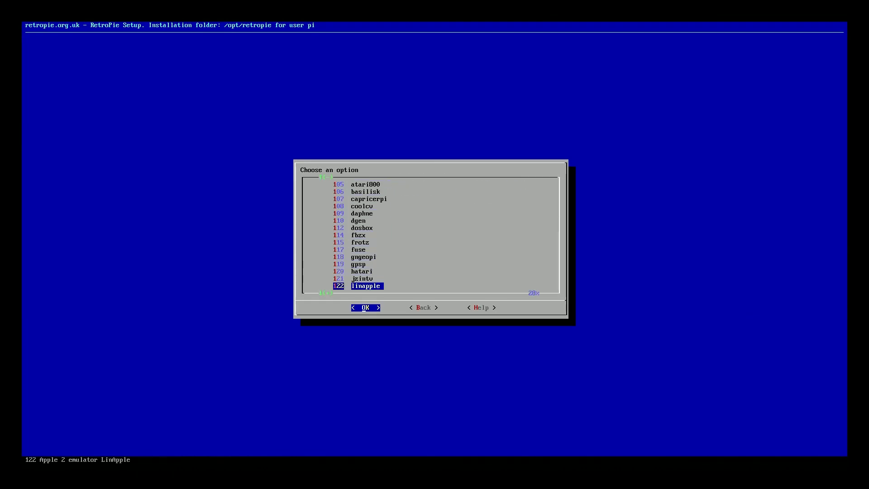
{"action": "key", "text": "Down"}
{"action": "key", "text": "Down"}
{"action": "key", "text": "Down"}
{"action": "key", "text": "Down"}
{"action": "key", "text": "Down"}
{"action": "key", "text": "Down"}
{"action": "key", "text": "Down"}
{"action": "key", "text": "Down"}
{"action": "key", "text": "Down"}
{"action": "key", "text": "Down"}
{"action": "key", "text": "Down"}
{"action": "key", "text": "Down"}
{"action": "key", "text": "Down"}
{"action": "key", "text": "Down"}
{"action": "key", "text": "Down"}
{"action": "key", "text": "Down"}
{"action": "key", "text": "Down"}
{"action": "key", "text": "Down"}
{"action": "key", "text": "Down"}
{"action": "key", "text": "Down"}
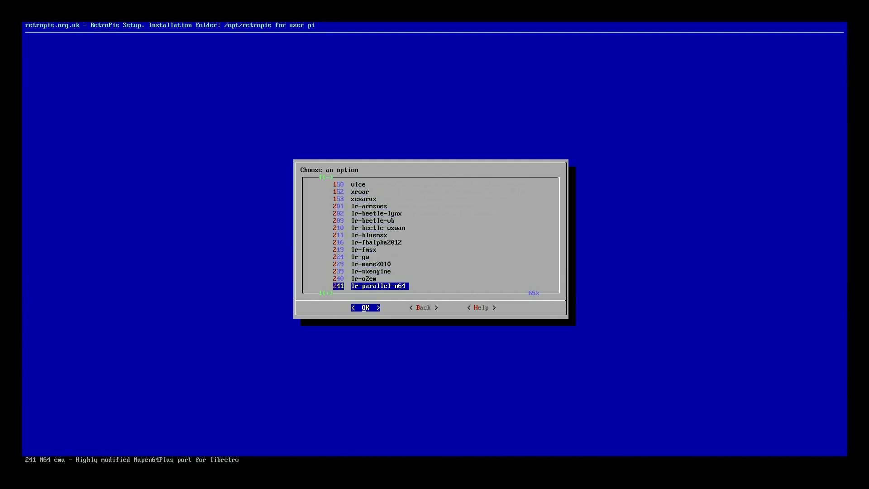
{"action": "key", "text": "Up"}
{"action": "key", "text": "Up"}
{"action": "key", "text": "Up"}
{"action": "key", "text": "Up"}
{"action": "key", "text": "Up"}
{"action": "key", "text": "Up"}
{"action": "key", "text": "Up"}
{"action": "key", "text": "Up"}
{"action": "key", "text": "Up"}
{"action": "key", "text": "Up"}
{"action": "key", "text": "Up"}
{"action": "key", "text": "Up"}
{"action": "key", "text": "Up"}
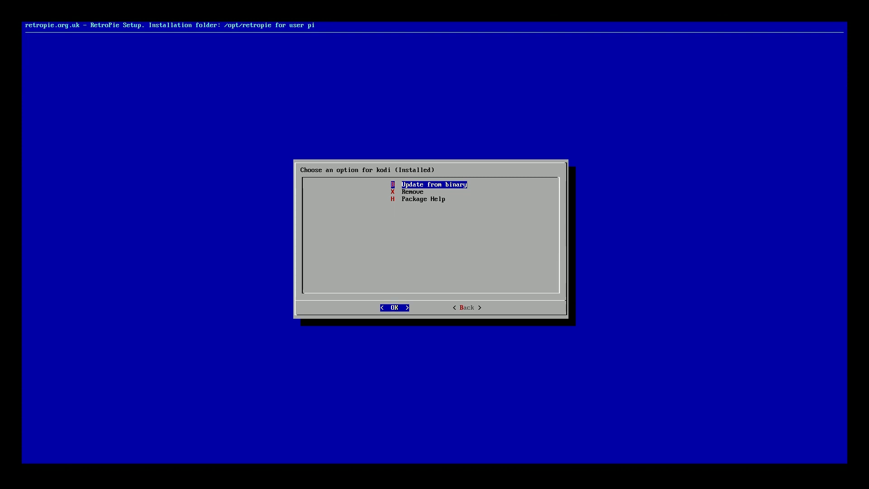
{"action": "key", "text": "Right"}
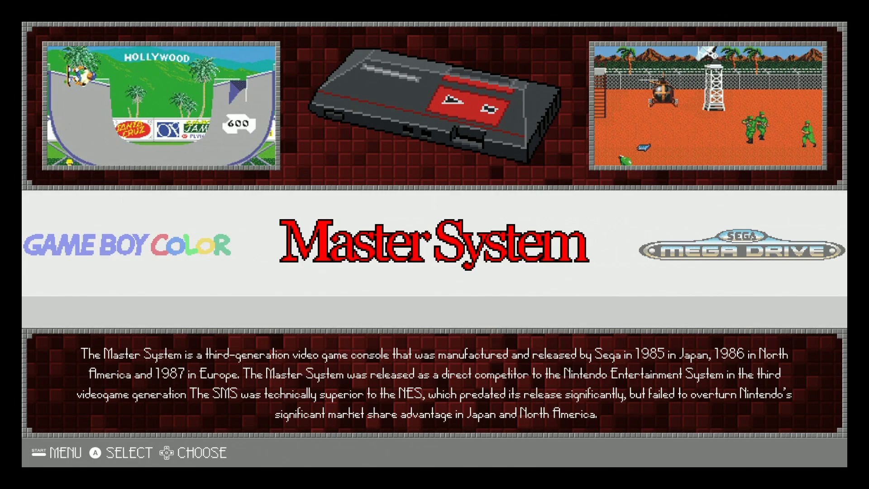
Restart EmulationStation through the main menu's quit options
{"action": "key", "text": "Return"}
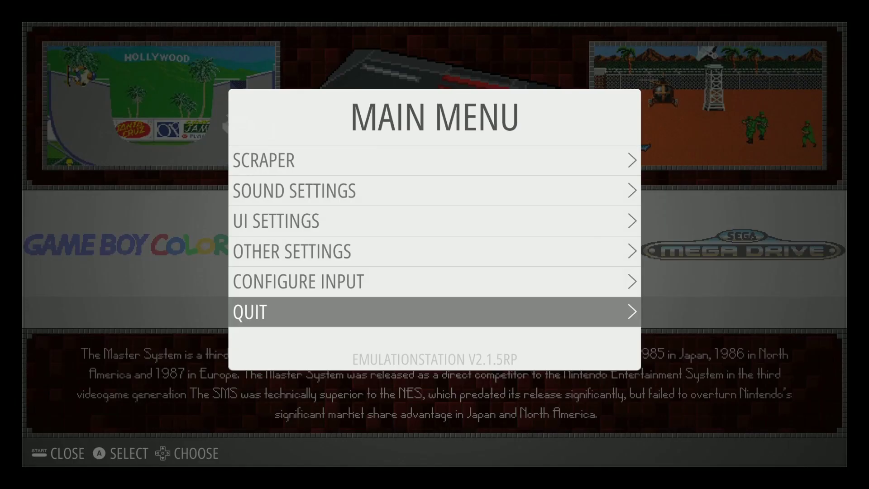
{"action": "key", "text": "Return"}
{"action": "key", "text": "Down"}
{"action": "key", "text": "Return"}
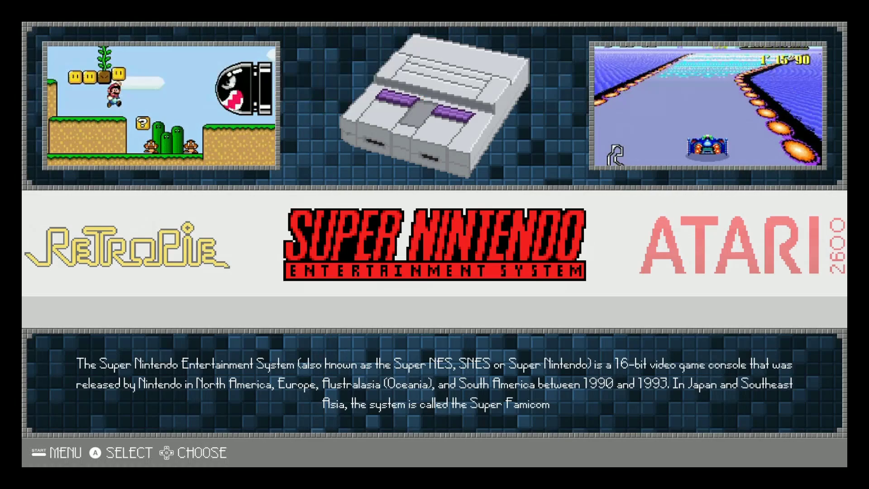
Go to the ports system in the carousel and launch Kodi
{"action": "key", "text": "Left"}
{"action": "key", "text": "Left"}
{"action": "key", "text": "Left"}
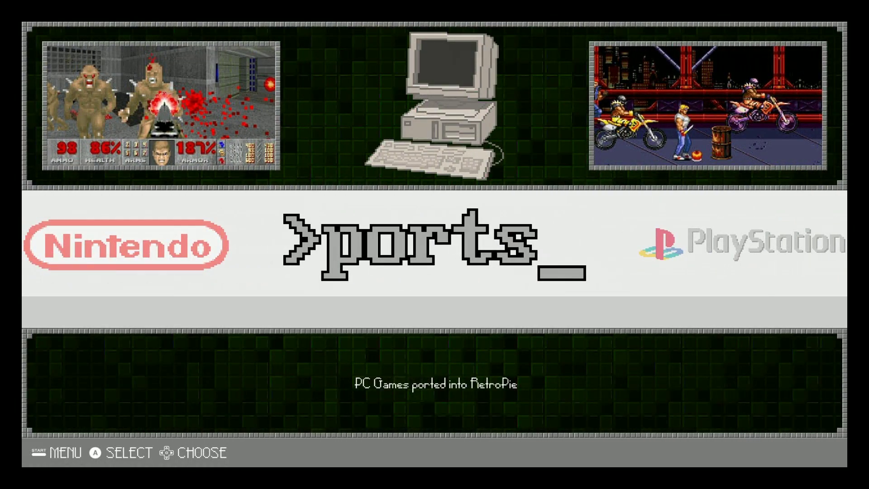
{"action": "key", "text": "Return"}
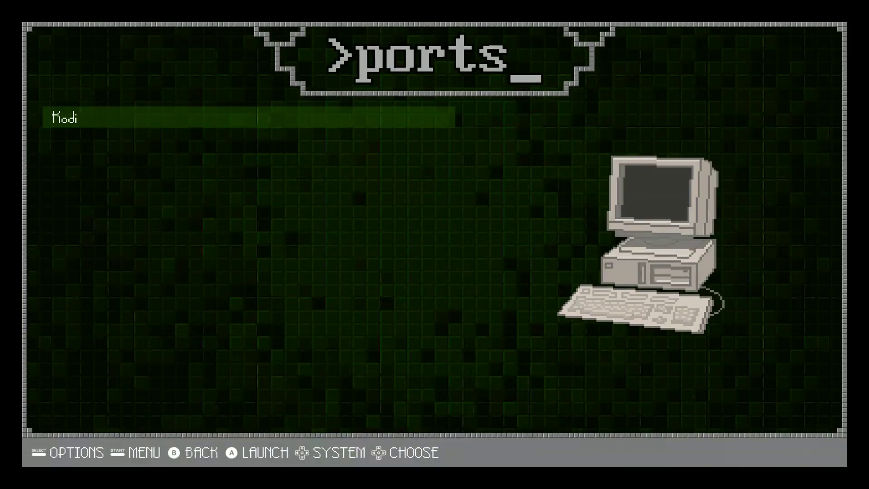
{"action": "key", "text": "Return"}
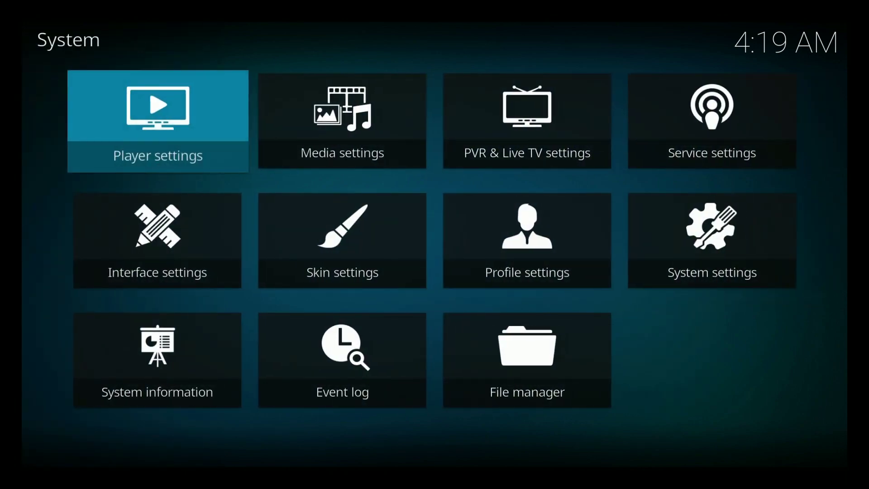
Open the System settings category in Kodi
{"action": "key", "text": "Right"}
{"action": "key", "text": "Right"}
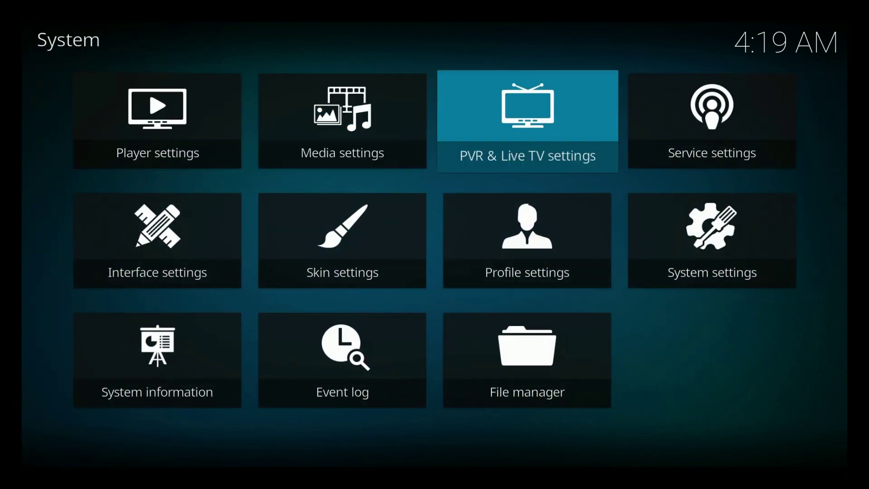
{"action": "key", "text": "Right"}
{"action": "key", "text": "Down"}
{"action": "key", "text": "Return"}
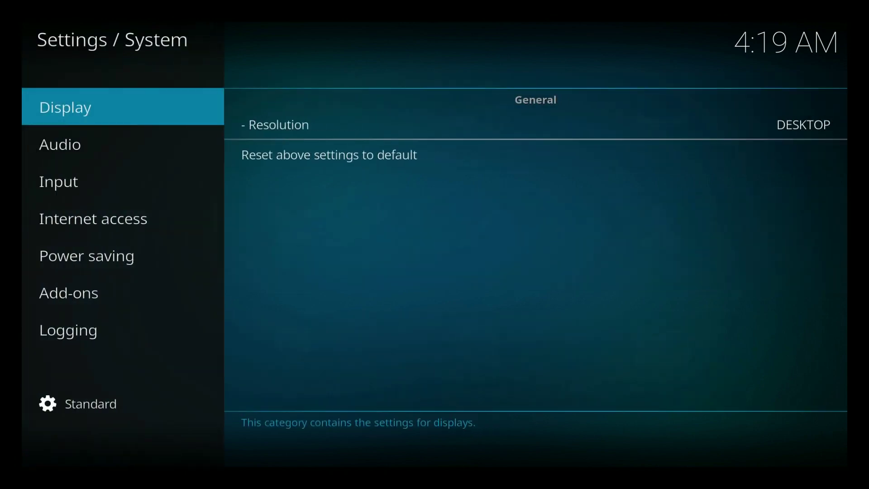
Enable Unknown sources in the Add-ons settings, accept the warning, and return to the home screen
{"action": "key", "text": "Down"}
{"action": "key", "text": "Down"}
{"action": "key", "text": "Down"}
{"action": "key", "text": "Down"}
{"action": "key", "text": "Down"}
{"action": "key", "text": "Right"}
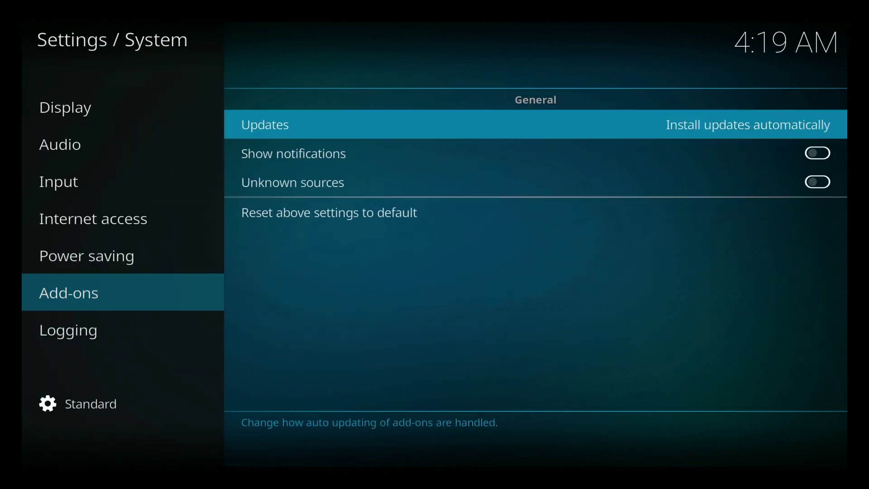
{"action": "key", "text": "Down"}
{"action": "key", "text": "Down"}
{"action": "key", "text": "Return"}
{"action": "key", "text": "Left"}
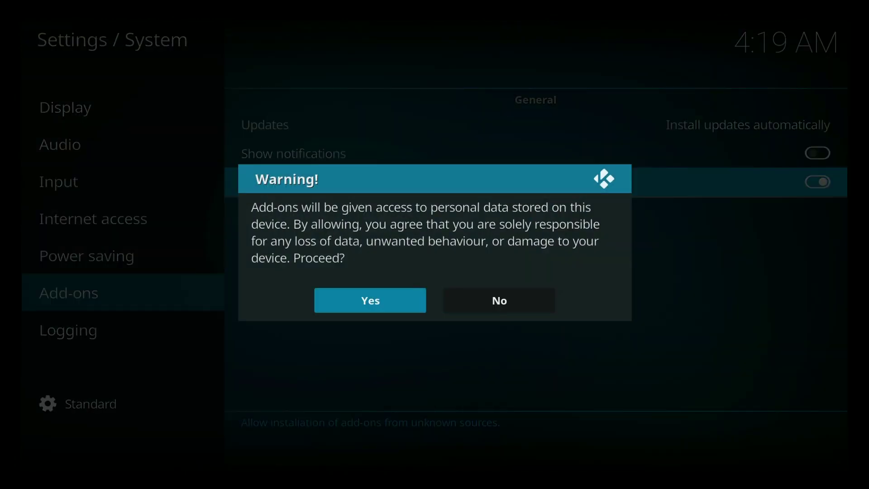
{"action": "key", "text": "Return"}
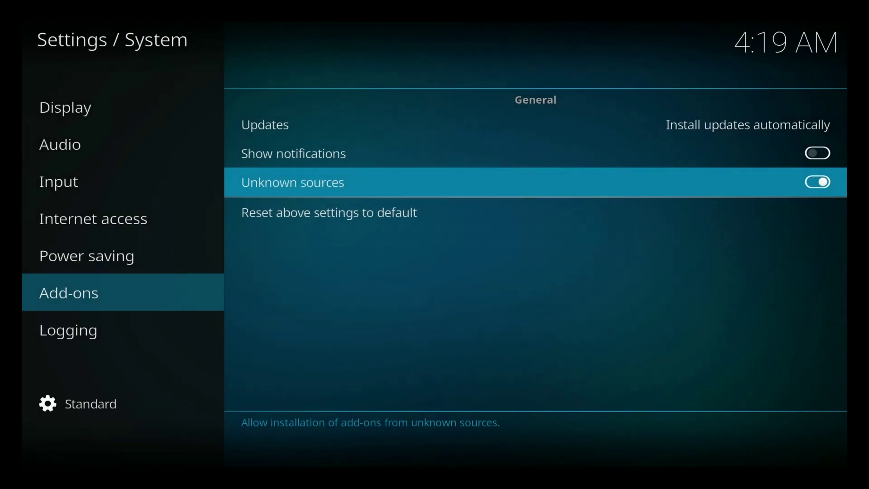
{"action": "key", "text": "Left"}
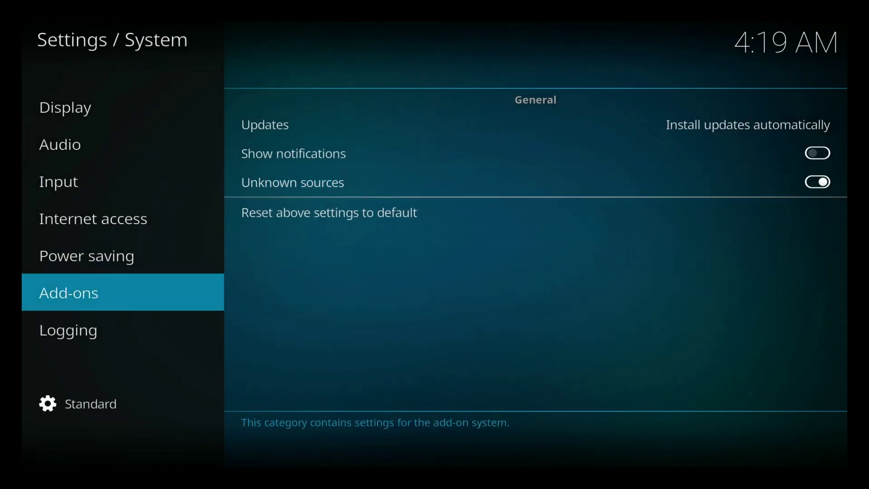
{"action": "key", "text": "Right"}
{"action": "key", "text": "Left"}
{"action": "key", "text": "Escape"}
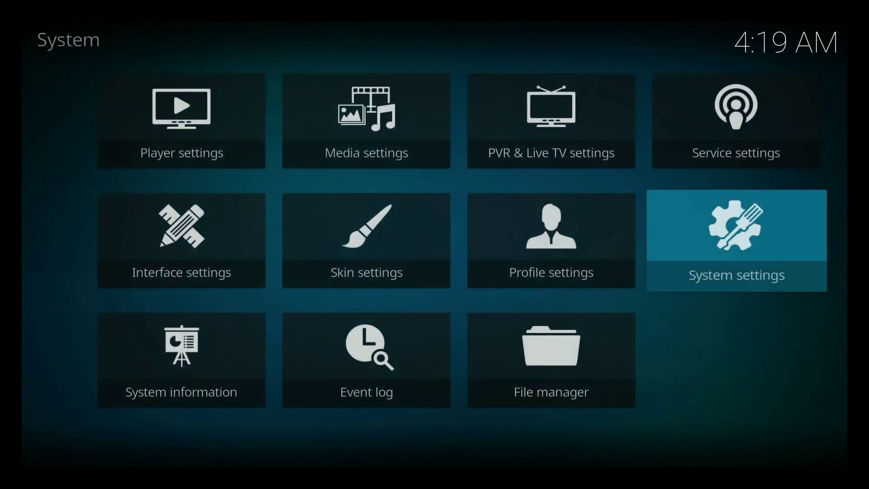
{"action": "key", "text": "Escape"}
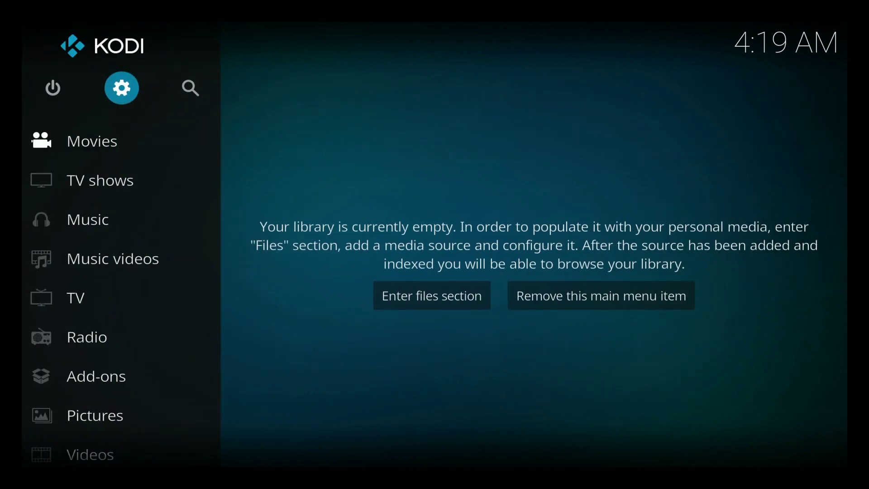
Open the File manager from Kodi's system page
{"action": "key", "text": "Return"}
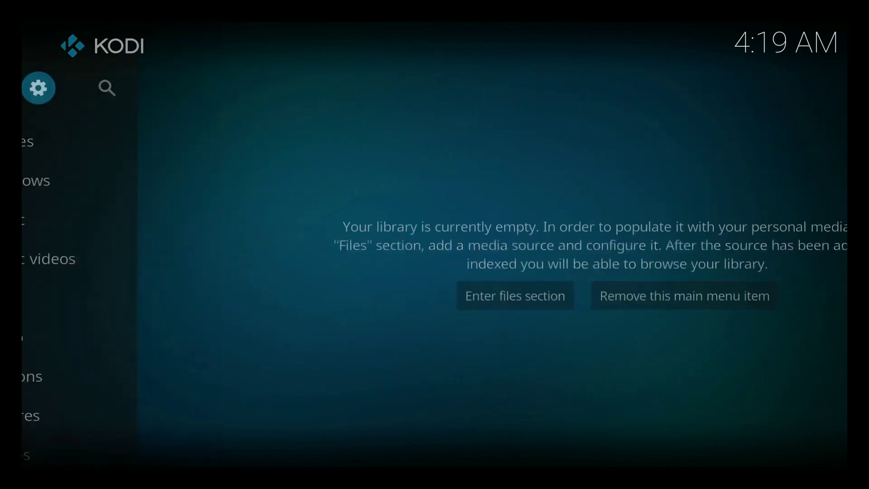
{"action": "key", "text": "Down"}
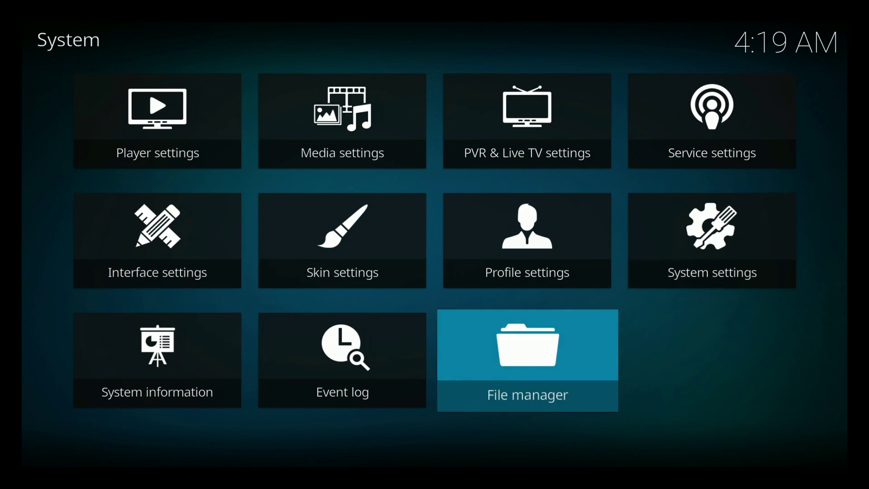
{"action": "key", "text": "Return"}
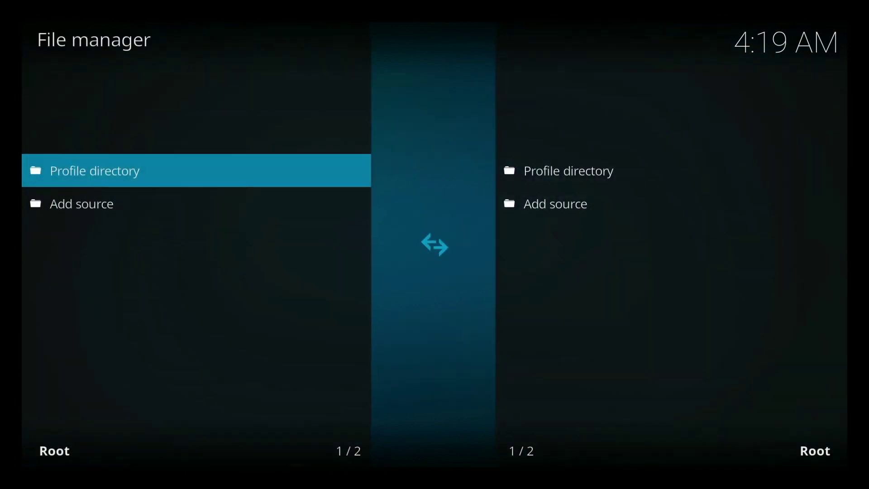
{"action": "key", "text": "Down"}
{"action": "key", "text": "Right"}
{"action": "key", "text": "Down"}
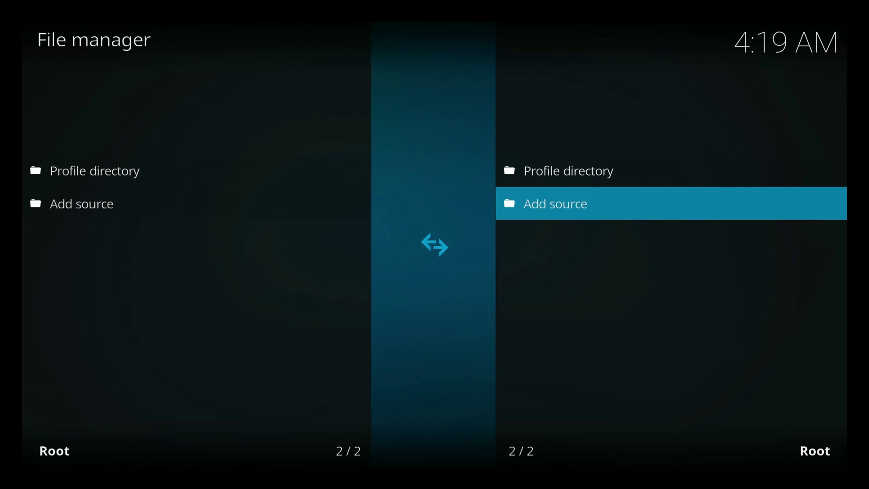
{"action": "key", "text": "Return"}
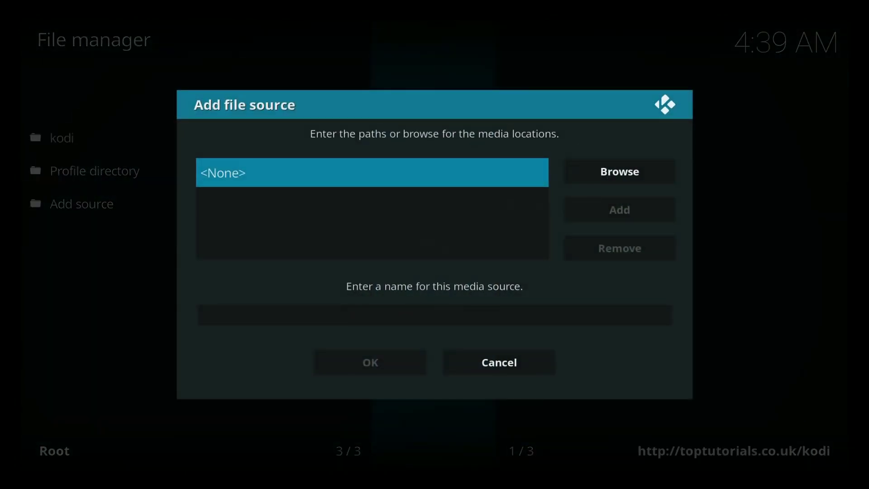
{"action": "key", "text": "Return"}
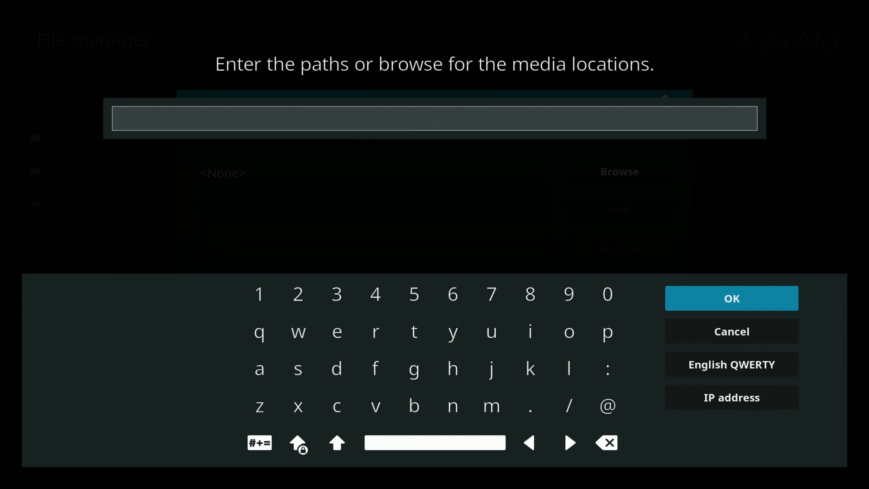
{"action": "type", "text": "http://repo"}
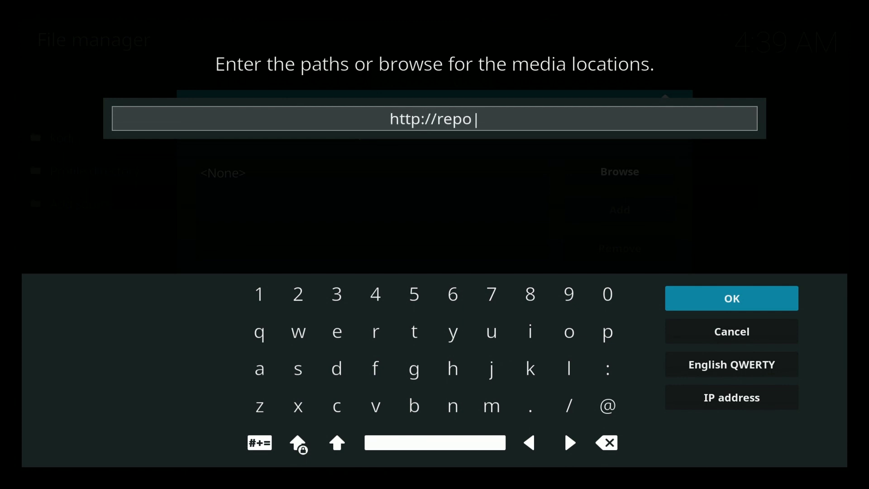
{"action": "type", "text": ".ares-"}
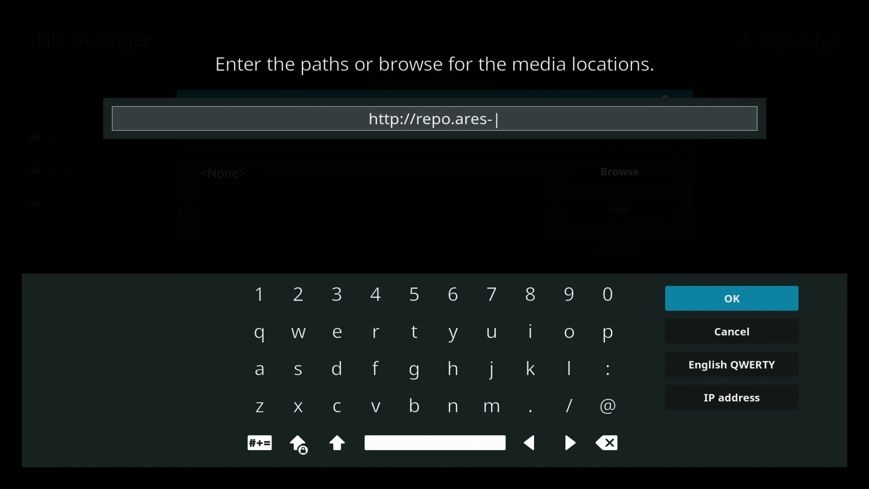
{"action": "type", "text": "project"}
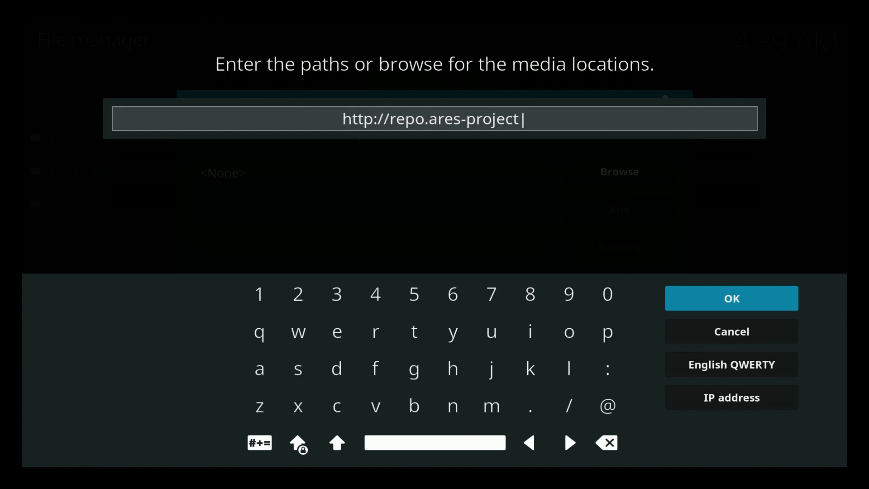
{"action": "type", "text": ".com/magic"}
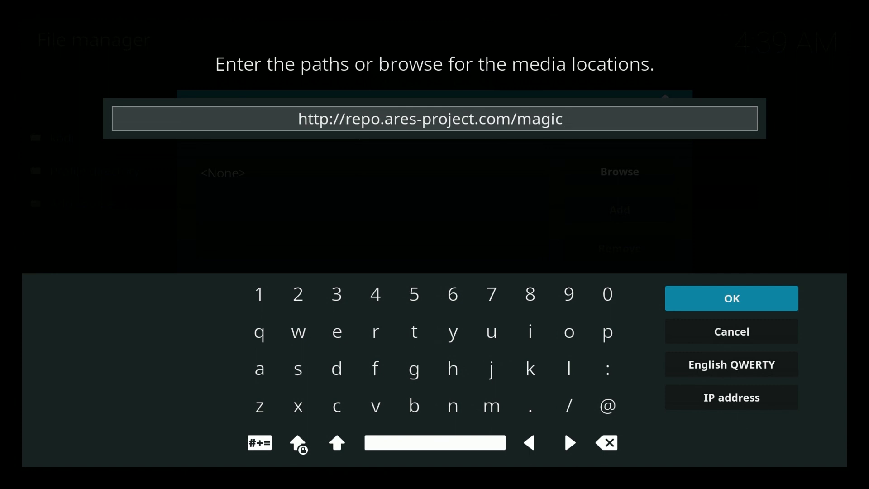
{"action": "type", "text": "/"}
{"action": "key", "text": "Return"}
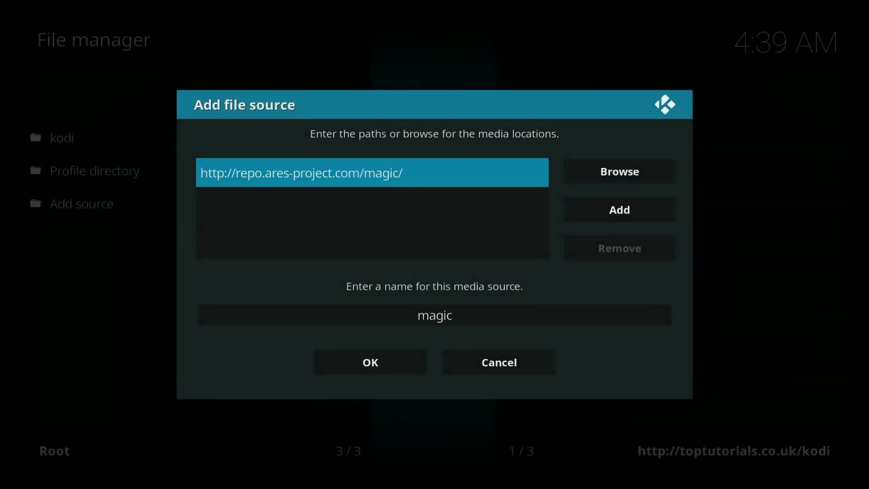
{"action": "key", "text": "Down"}
{"action": "key", "text": "Down"}
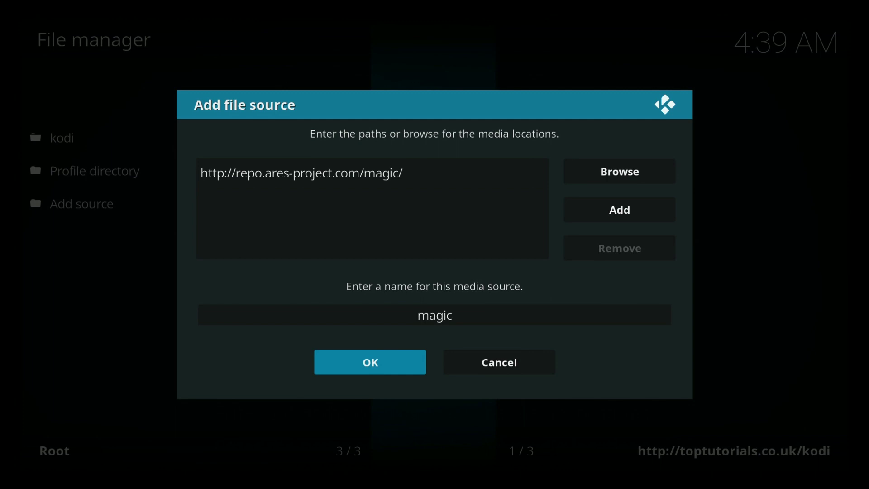
{"action": "key", "text": "Return"}
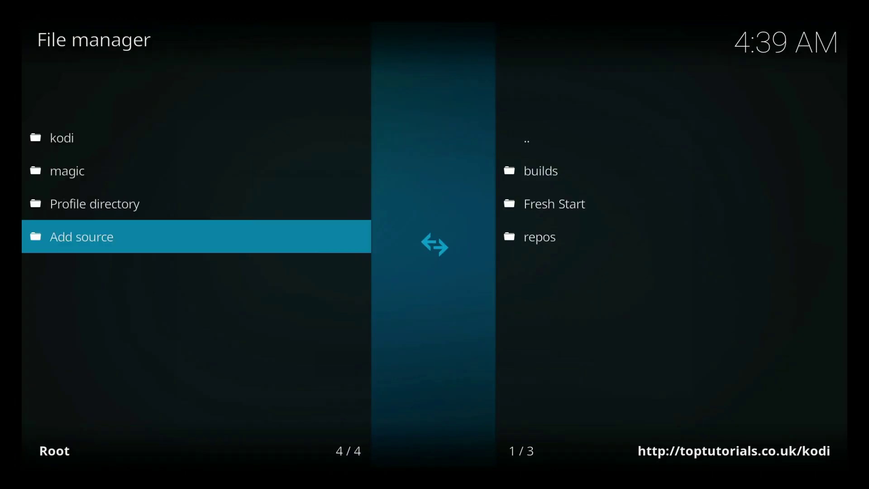
Leave the file manager and open the add-on browser from the Add-ons section
{"action": "key", "text": "Escape"}
{"action": "key", "text": "Escape"}
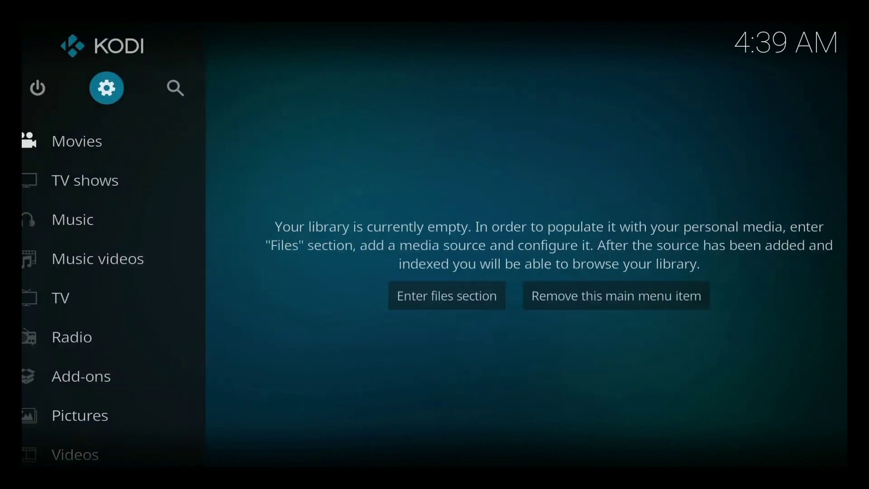
{"action": "key", "text": "Down"}
{"action": "key", "text": "Down"}
{"action": "key", "text": "Down"}
{"action": "key", "text": "Down"}
{"action": "key", "text": "Down"}
{"action": "key", "text": "Down"}
{"action": "key", "text": "Down"}
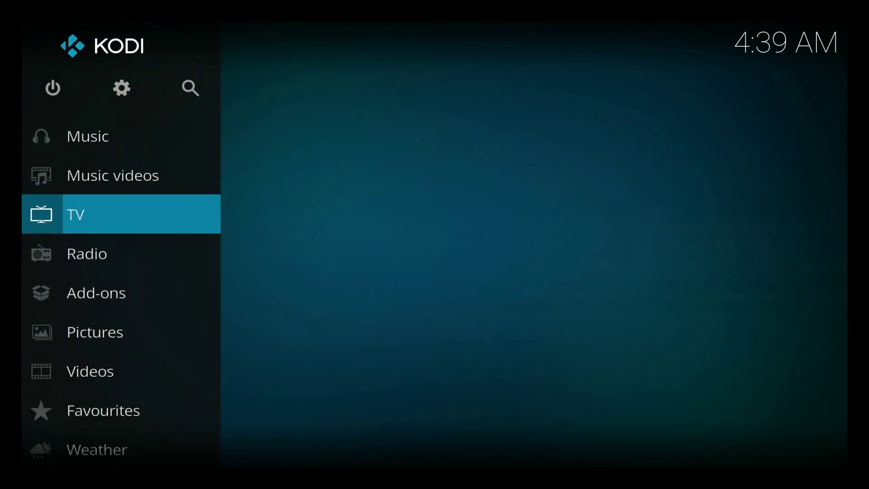
{"action": "key", "text": "Right"}
{"action": "key", "text": "Return"}
{"action": "key", "text": "Up"}
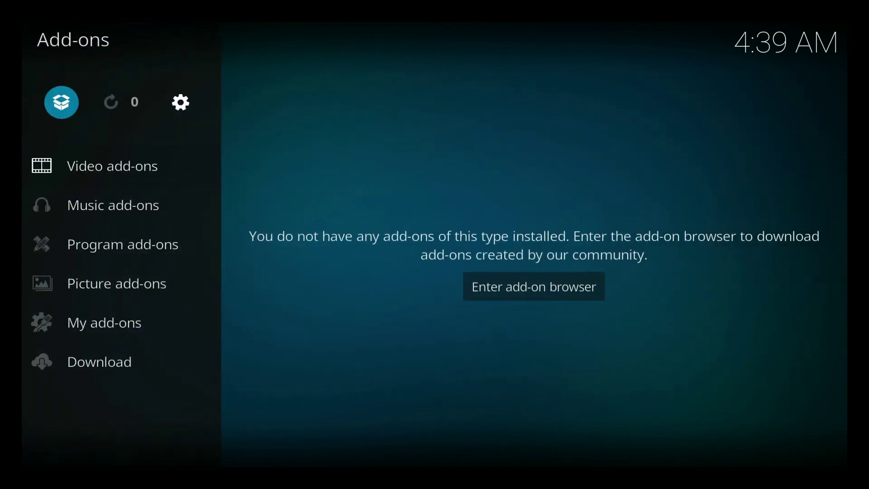
{"action": "key", "text": "Return"}
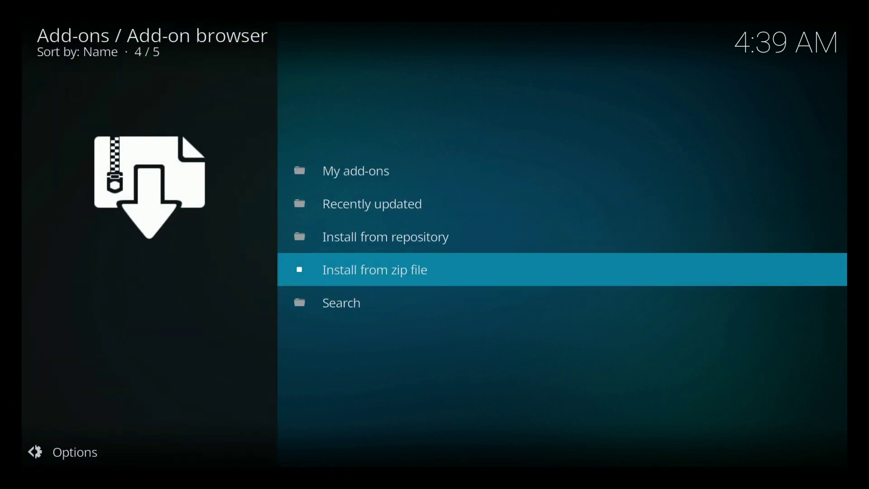
Install repository.aresproject.zip from the magic source using Install from zip file
{"action": "key", "text": "Return"}
{"action": "key", "text": "Down"}
{"action": "key", "text": "Down"}
{"action": "key", "text": "Down"}
{"action": "key", "text": "Down"}
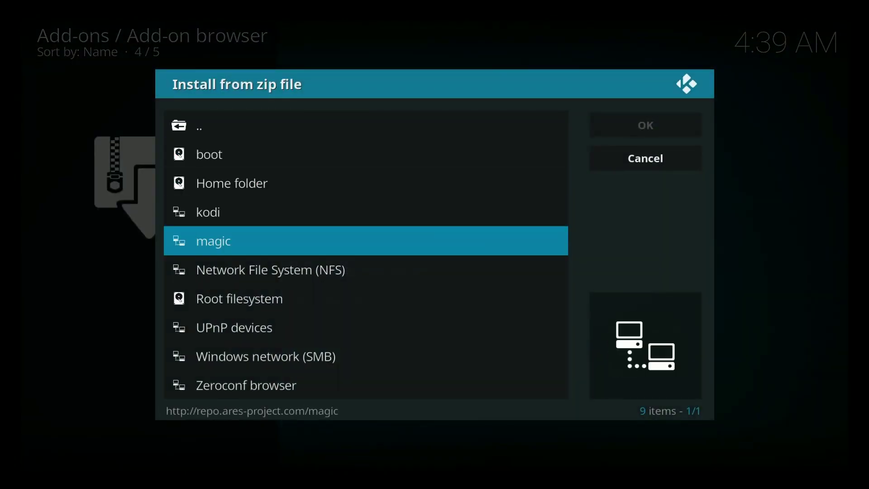
{"action": "key", "text": "Return"}
{"action": "key", "text": "Down"}
{"action": "key", "text": "Return"}
{"action": "key", "text": "Down"}
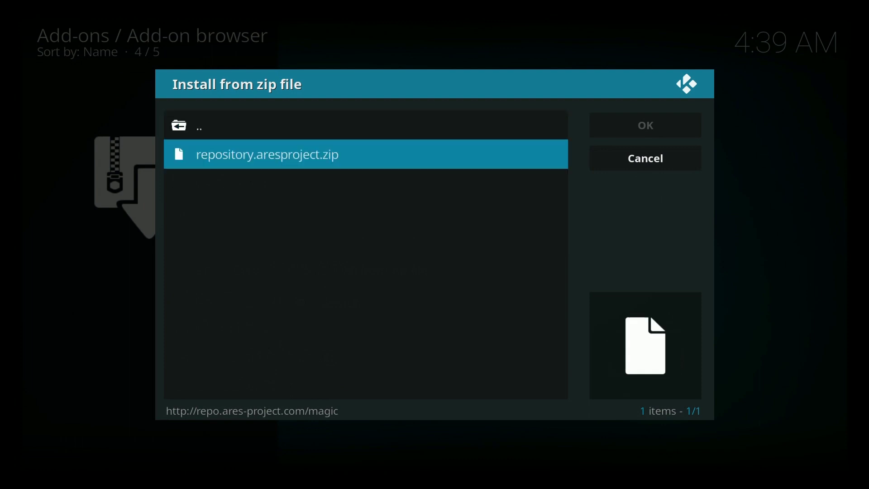
{"action": "key", "text": "Return"}
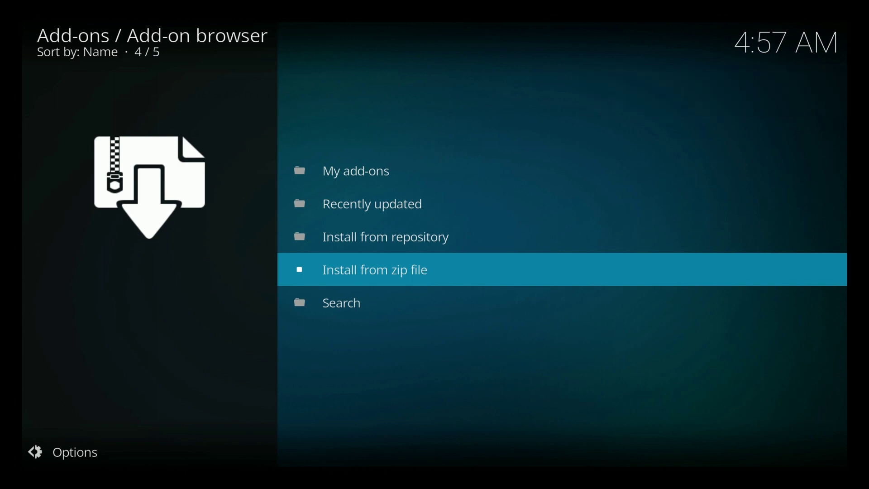
Install the Ares Wizard program add-on from the Ares Project repository
{"action": "key", "text": "Up"}
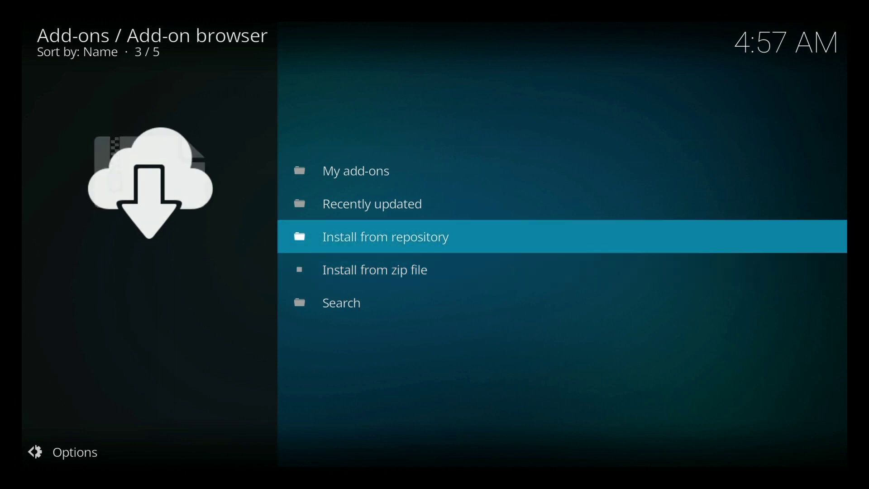
{"action": "key", "text": "Return"}
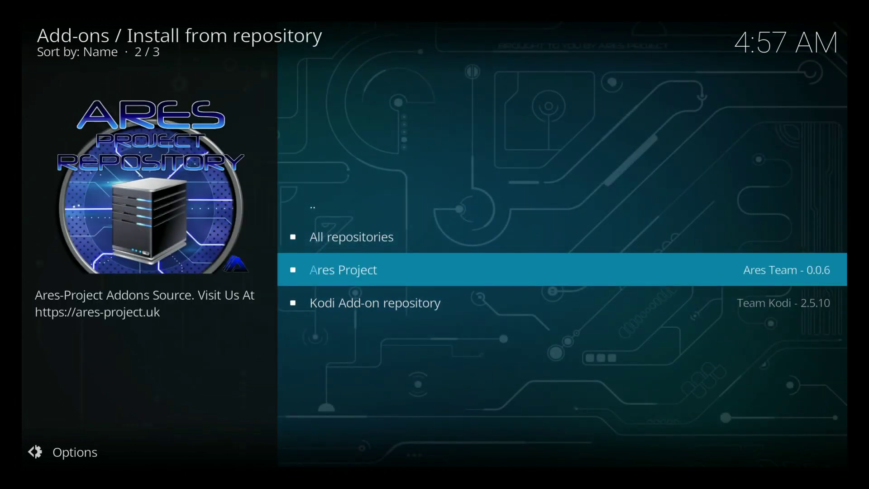
{"action": "key", "text": "Return"}
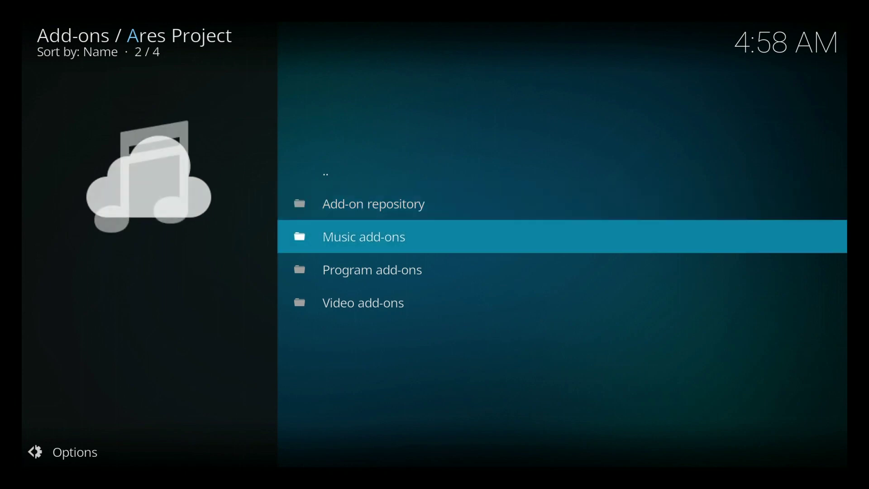
{"action": "key", "text": "Down"}
{"action": "key", "text": "Return"}
{"action": "key", "text": "Down"}
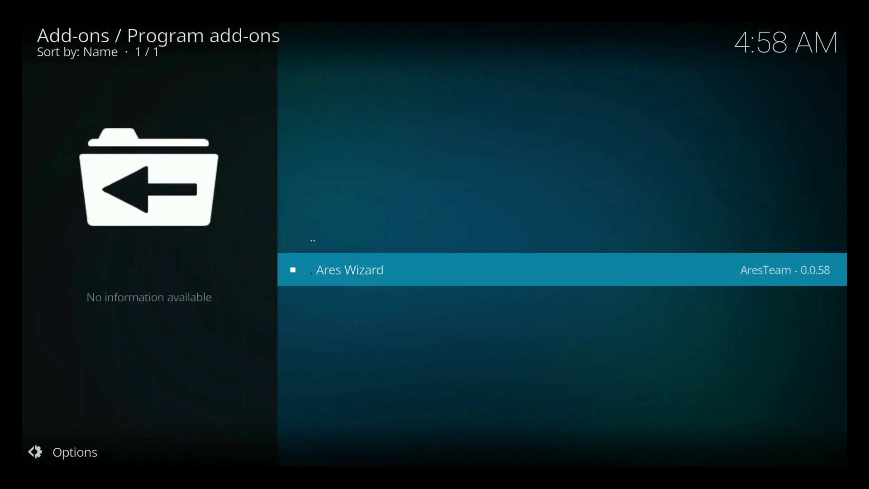
{"action": "key", "text": "Return"}
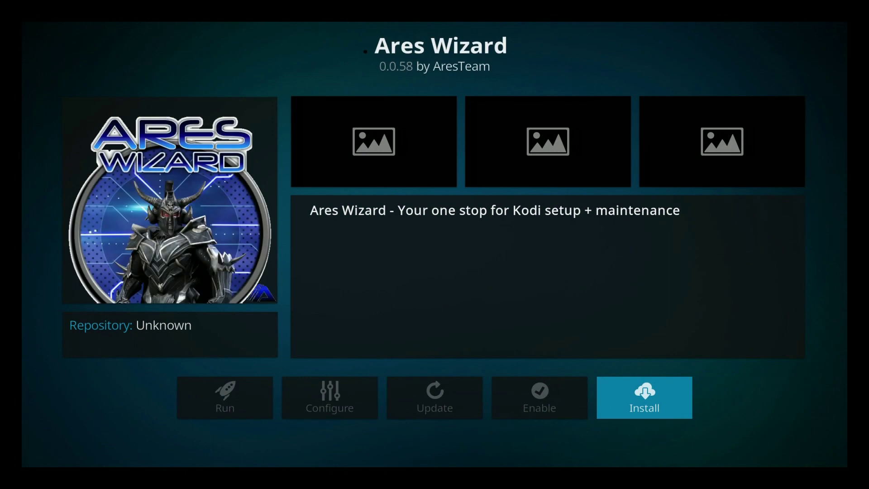
{"action": "key", "text": "Return"}
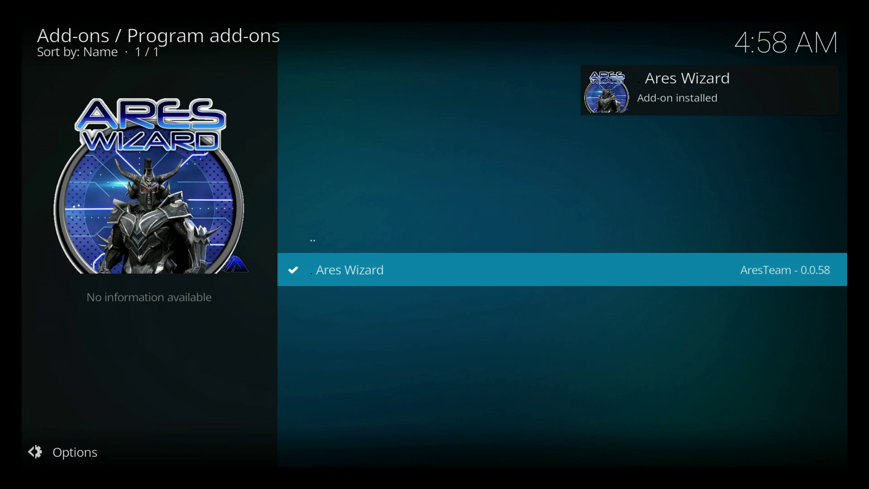
Launch Ares Wizard and browse its Video Addons list
{"action": "key", "text": "Return"}
{"action": "key", "text": "Left"}
{"action": "key", "text": "Left"}
{"action": "key", "text": "Left"}
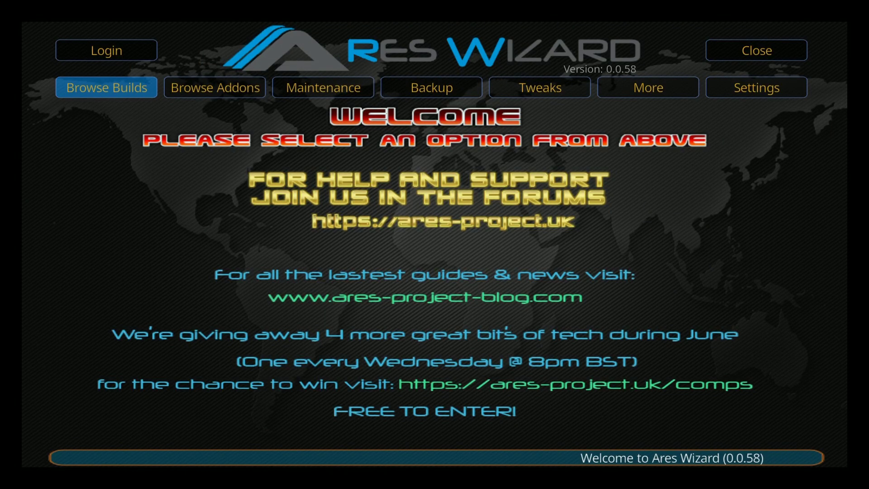
{"action": "key", "text": "Right"}
{"action": "key", "text": "Return"}
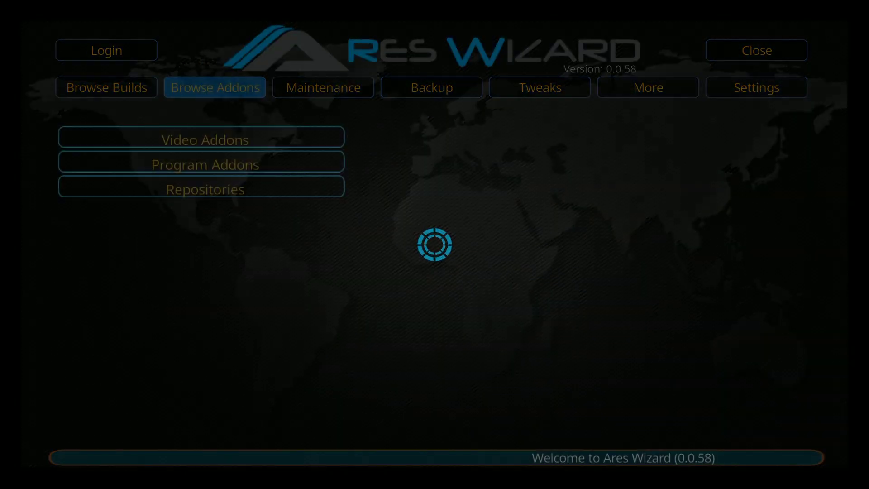
{"action": "key", "text": "Down"}
{"action": "key", "text": "Return"}
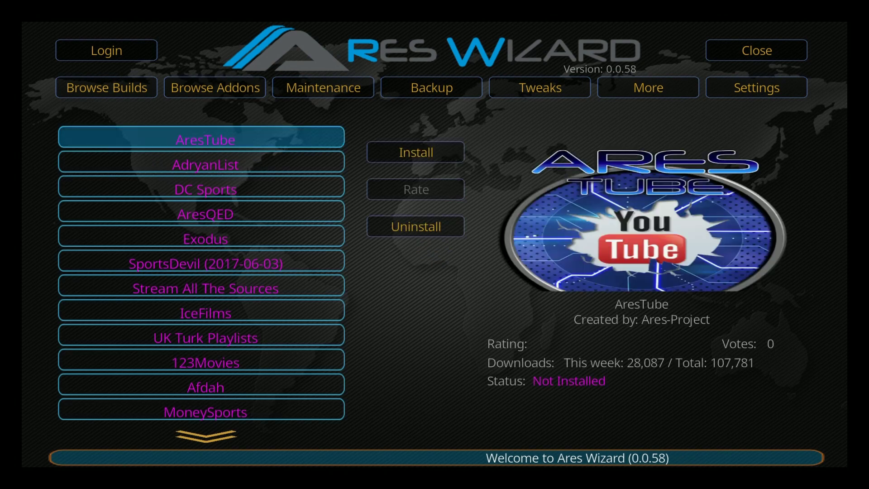
Install the Exodus video add-on through Ares Wizard and acknowledge the installation message
{"action": "key", "text": "Down"}
{"action": "key", "text": "Down"}
{"action": "key", "text": "Down"}
{"action": "key", "text": "Down"}
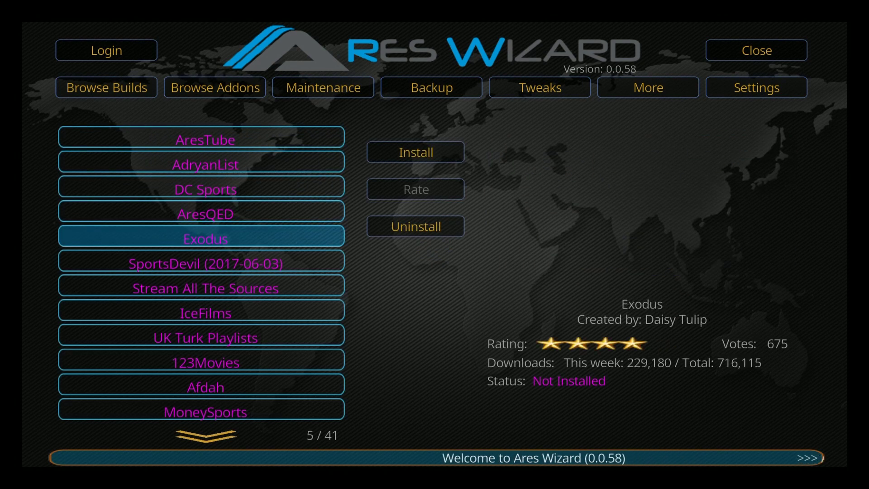
{"action": "key", "text": "Right"}
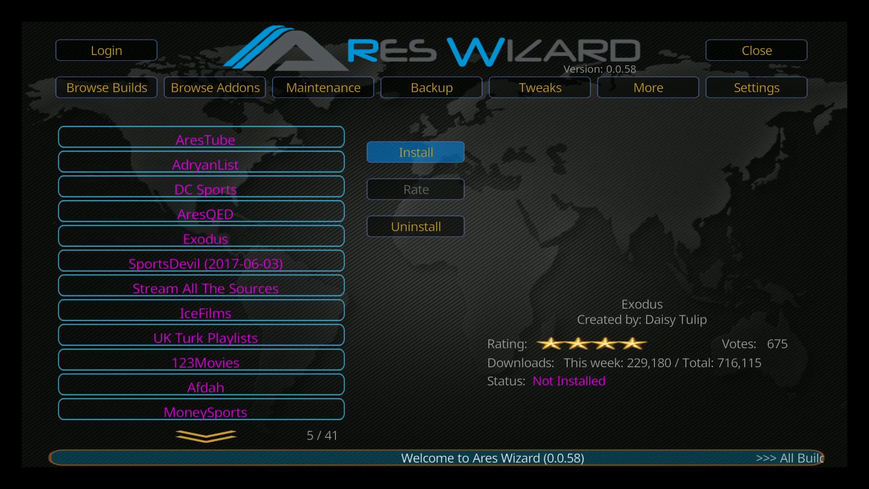
{"action": "key", "text": "Return"}
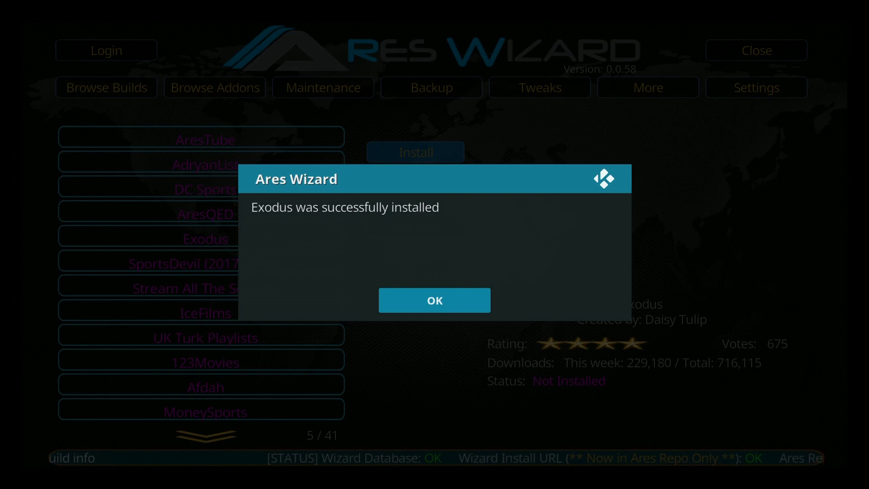
{"action": "key", "text": "Return"}
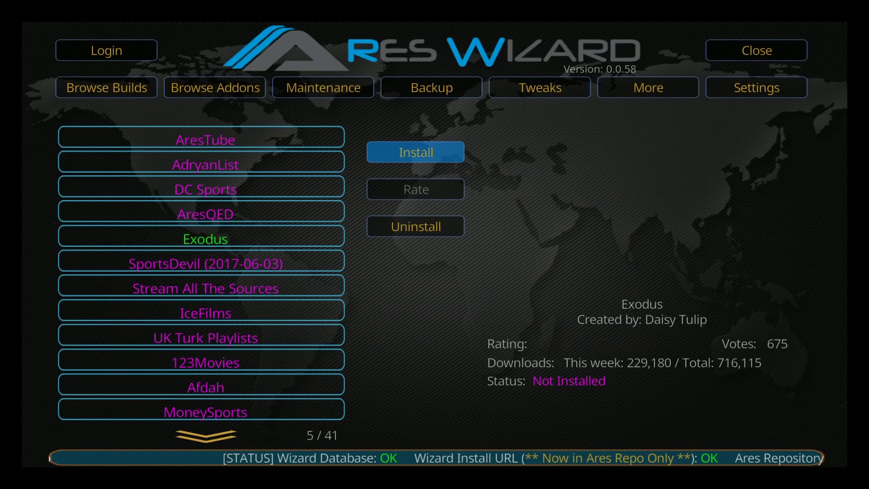
Close Ares Wizard and decline the offer to enter the competition
{"action": "key", "text": "Up"}
{"action": "key", "text": "Up"}
{"action": "key", "text": "Up"}
{"action": "key", "text": "Up"}
{"action": "key", "text": "Up"}
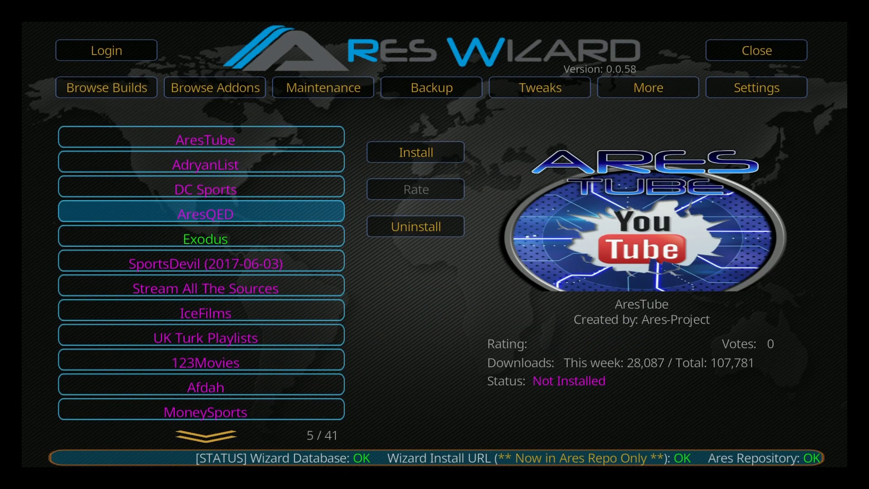
{"action": "key", "text": "Right"}
{"action": "key", "text": "Right"}
{"action": "key", "text": "Right"}
{"action": "key", "text": "Right"}
{"action": "key", "text": "Right"}
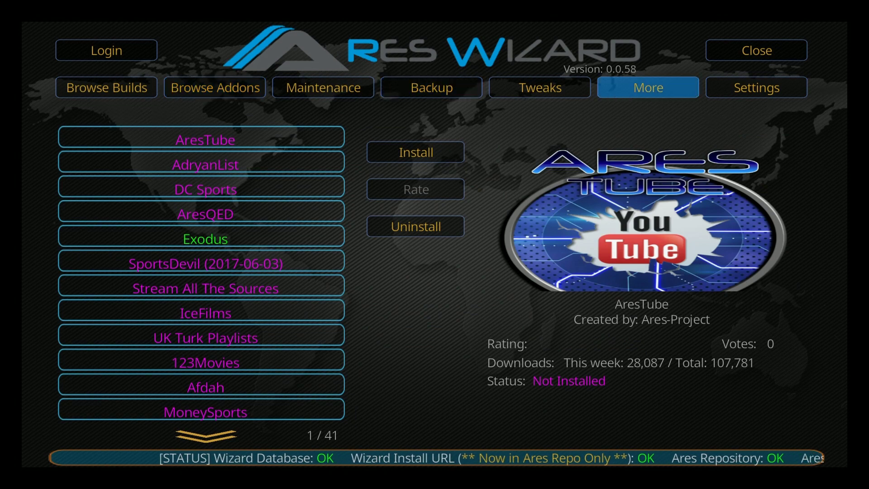
{"action": "key", "text": "Up"}
{"action": "key", "text": "Return"}
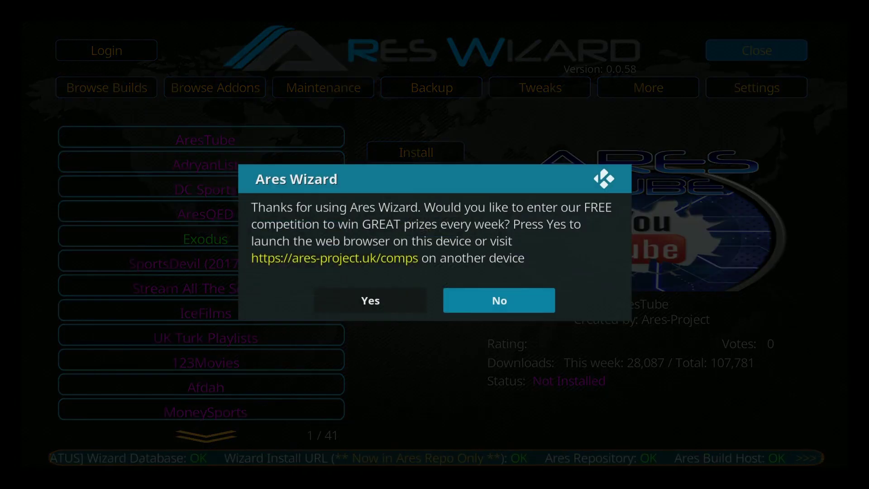
{"action": "key", "text": "Return"}
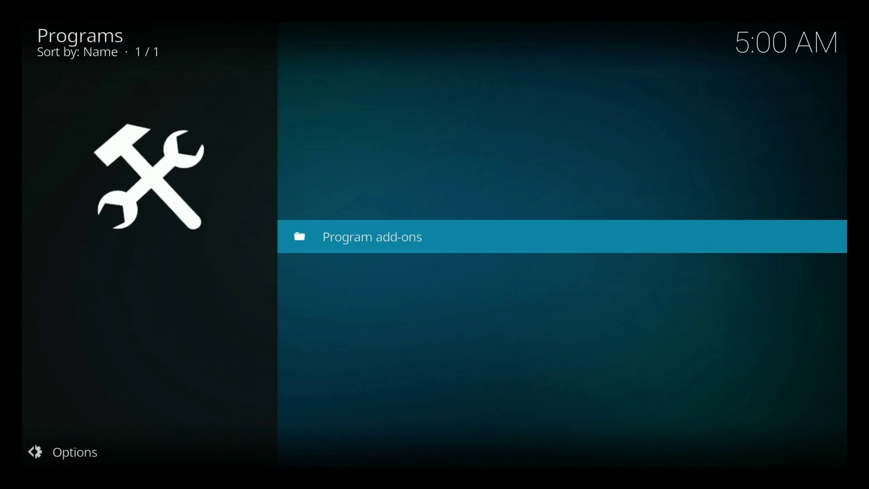
Leave the program add-ons list and return to the Kodi home screen
{"action": "key", "text": "Return"}
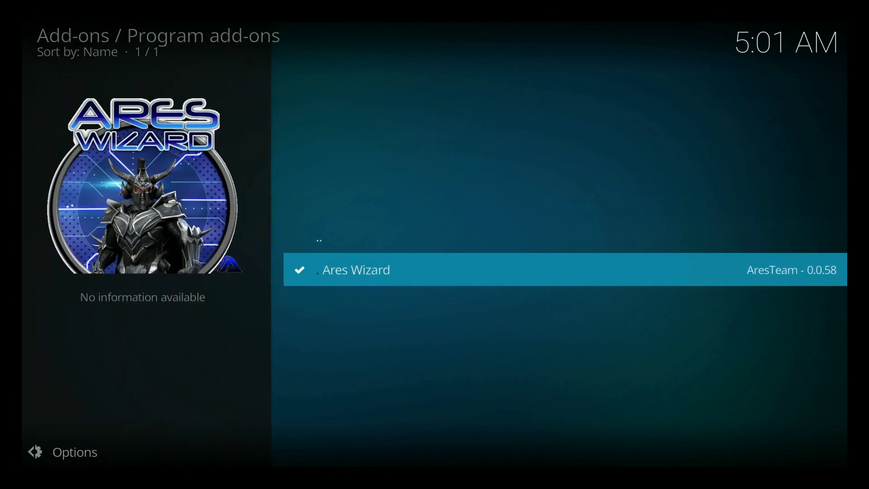
{"action": "key", "text": "BackSpace"}
{"action": "key", "text": "BackSpace"}
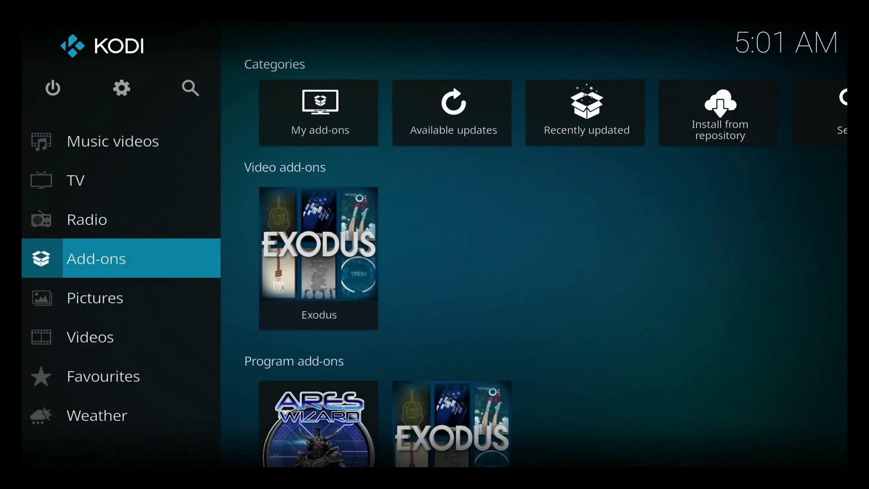
Exit Kodi through the power options
{"action": "key", "text": "Up"}
{"action": "key", "text": "Up"}
{"action": "key", "text": "Up"}
{"action": "key", "text": "Up"}
{"action": "key", "text": "Up"}
{"action": "key", "text": "Up"}
{"action": "key", "text": "Up"}
{"action": "key", "text": "Up"}
{"action": "key", "text": "Down"}
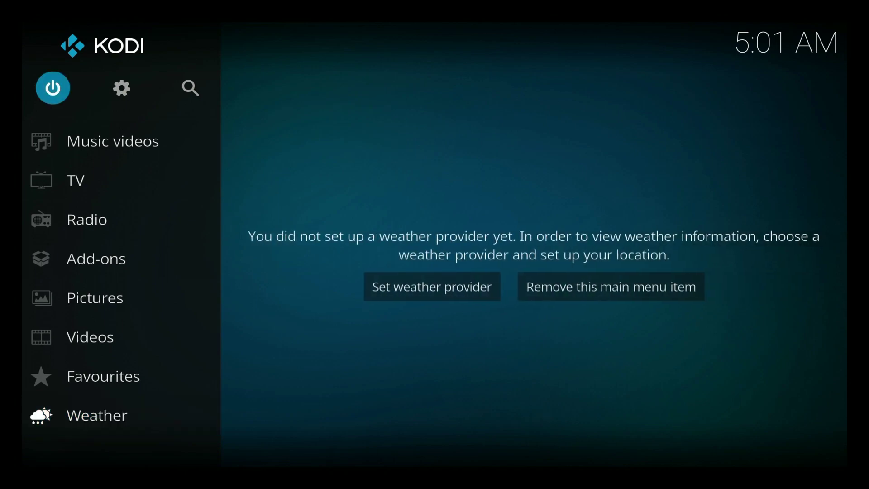
{"action": "key", "text": "Return"}
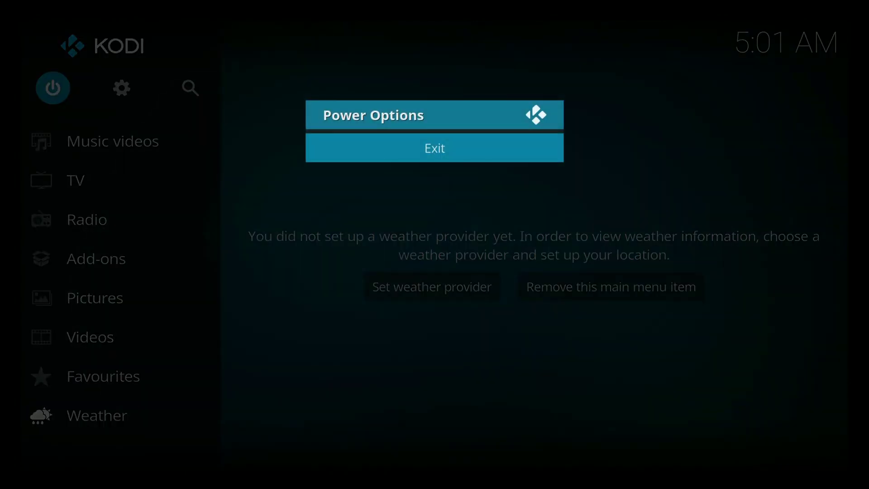
{"action": "key", "text": "Return"}
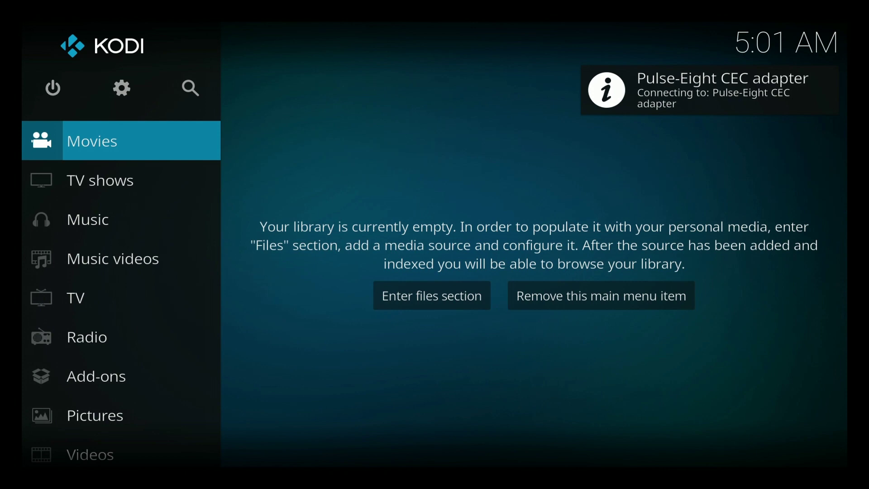
Enter the Videos section from Movies and open the Exodus add-on under Video add-ons
{"action": "key", "text": "Return"}
{"action": "key", "text": "Down"}
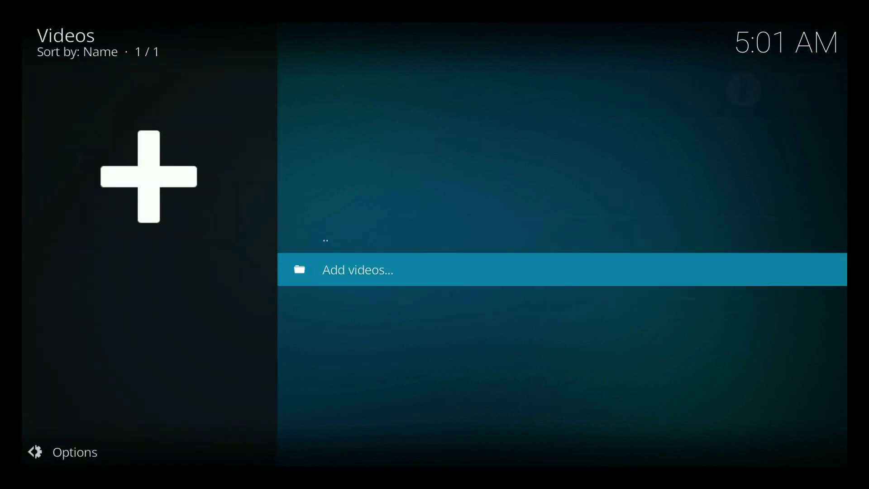
{"action": "key", "text": "Up"}
{"action": "key", "text": "Return"}
{"action": "key", "text": "Down"}
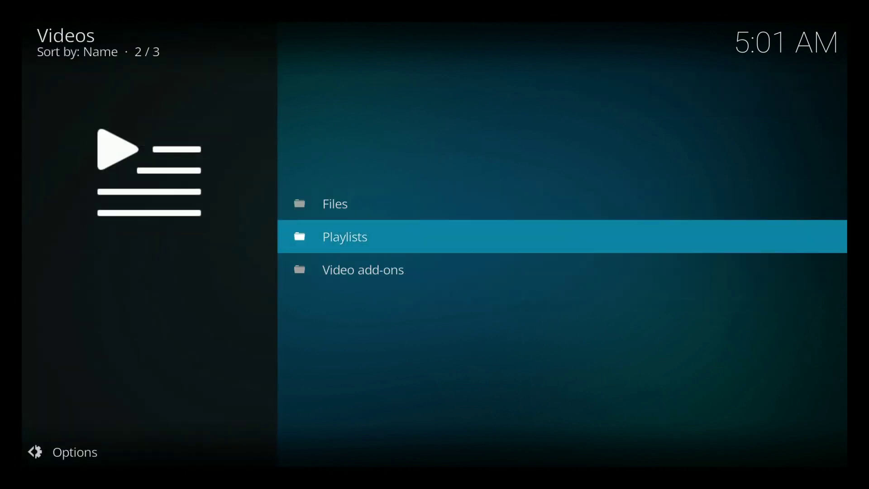
{"action": "key", "text": "Down"}
{"action": "key", "text": "Return"}
{"action": "key", "text": "Down"}
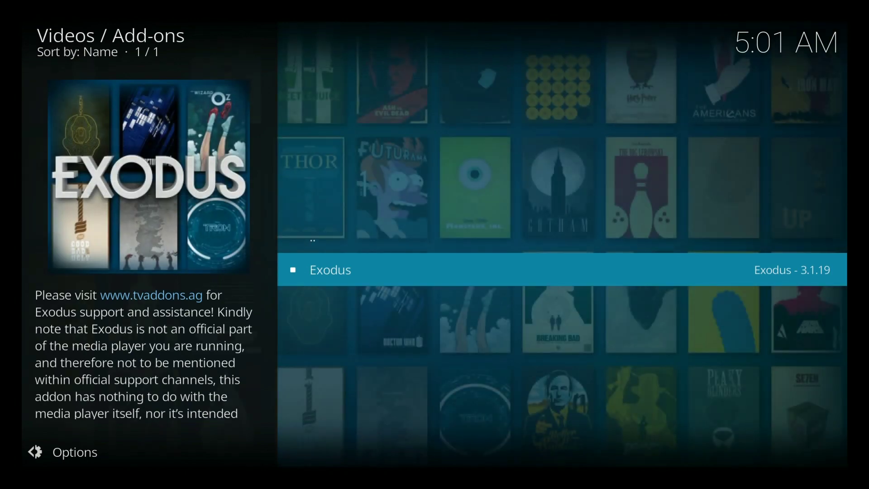
{"action": "key", "text": "Escape"}
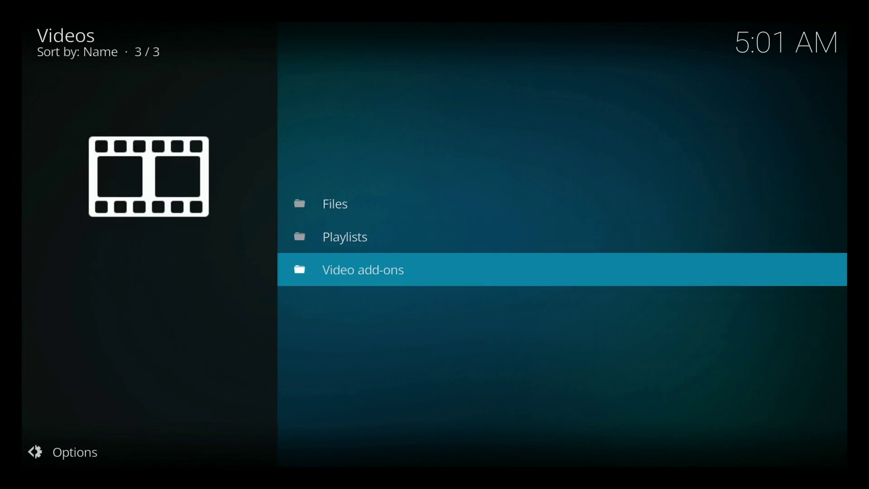
{"action": "key", "text": "Return"}
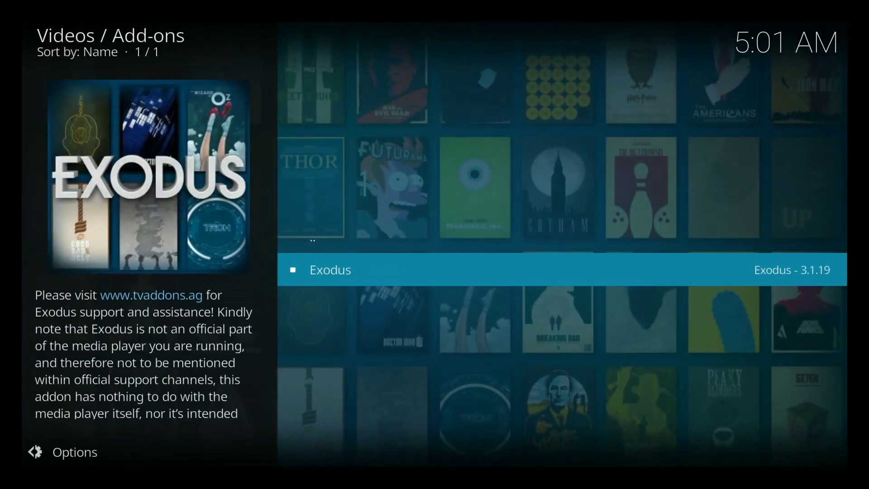
{"action": "key", "text": "Return"}
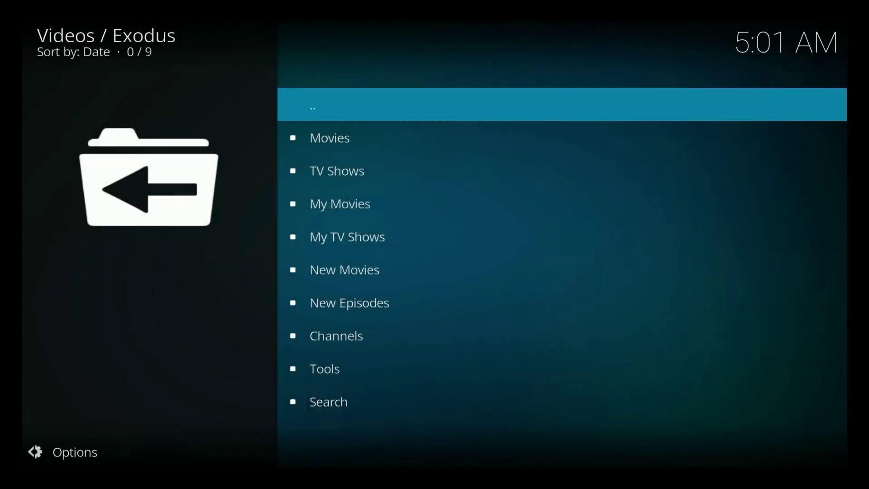
Open the TV Shows category in Exodus
{"action": "key", "text": "Down"}
{"action": "key", "text": "Down"}
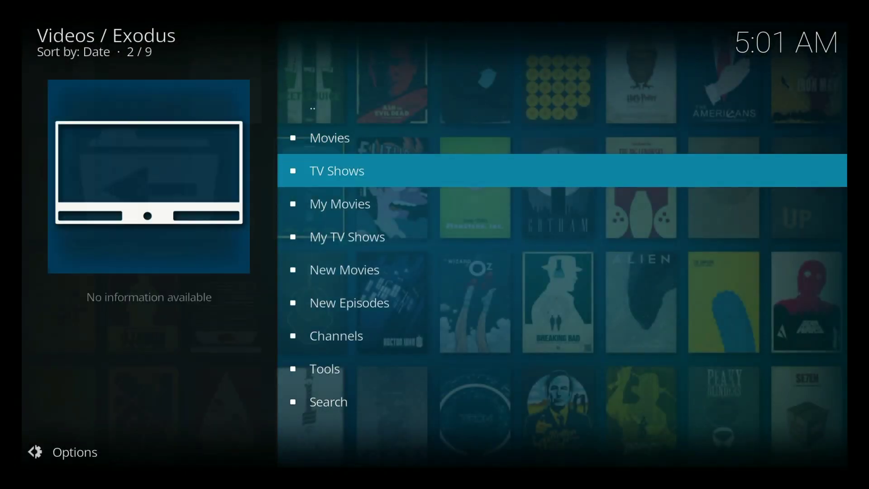
{"action": "key", "text": "Return"}
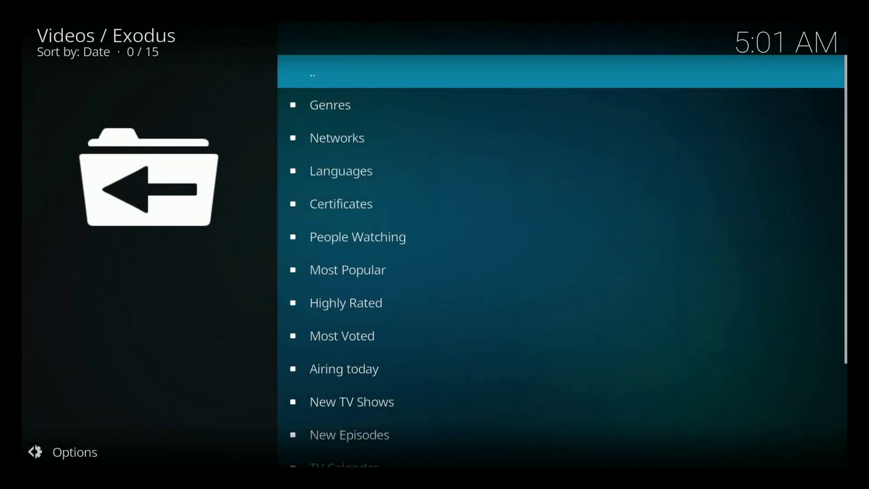
Search the Exodus TV shows for Friends
{"action": "key", "text": "Down"}
{"action": "key", "text": "Down"}
{"action": "key", "text": "Down"}
{"action": "key", "text": "Down"}
{"action": "key", "text": "Down"}
{"action": "key", "text": "Down"}
{"action": "key", "text": "Down"}
{"action": "key", "text": "Down"}
{"action": "key", "text": "Down"}
{"action": "key", "text": "Down"}
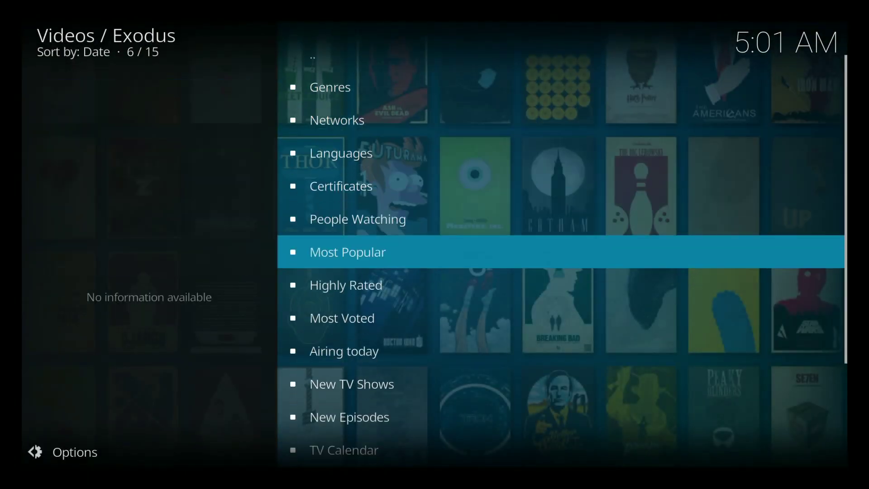
{"action": "key", "text": "Down"}
{"action": "key", "text": "Down"}
{"action": "key", "text": "Down"}
{"action": "key", "text": "Down"}
{"action": "key", "text": "Down"}
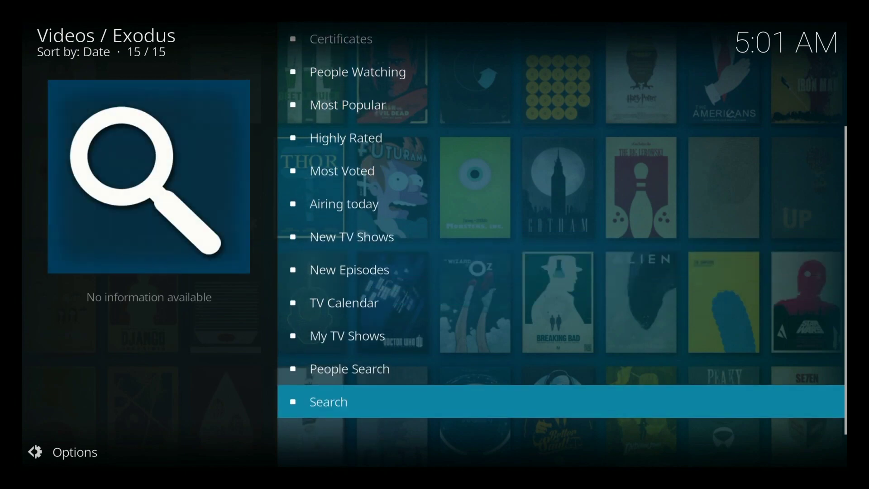
{"action": "key", "text": "Return"}
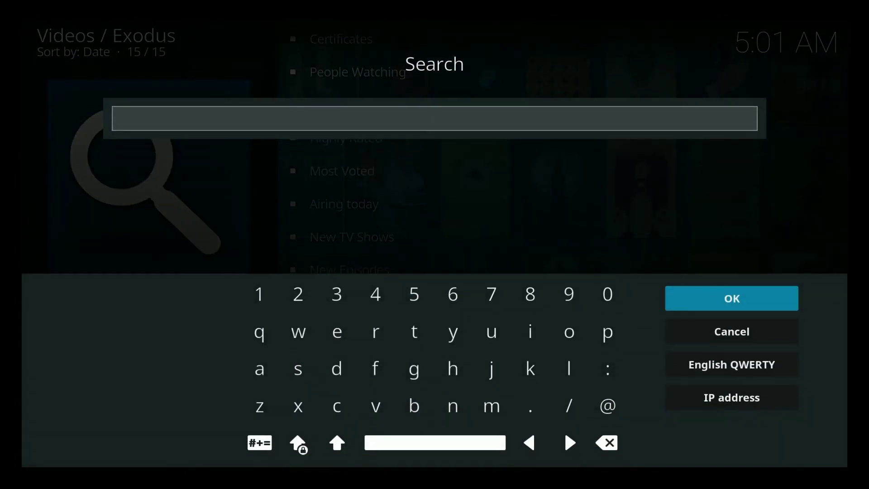
{"action": "type", "text": "Friends"}
{"action": "key", "text": "Return"}
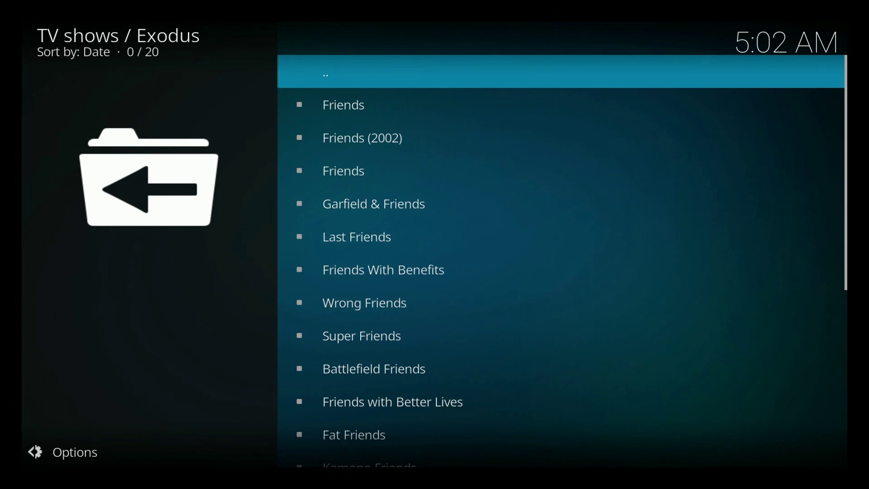
Open the first Friends result and look through its list of seasons
{"action": "key", "text": "Down"}
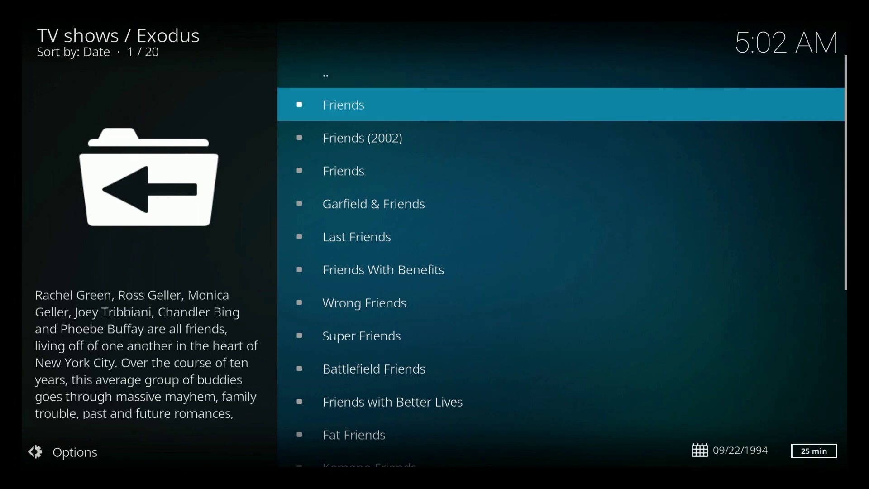
{"action": "key", "text": "Return"}
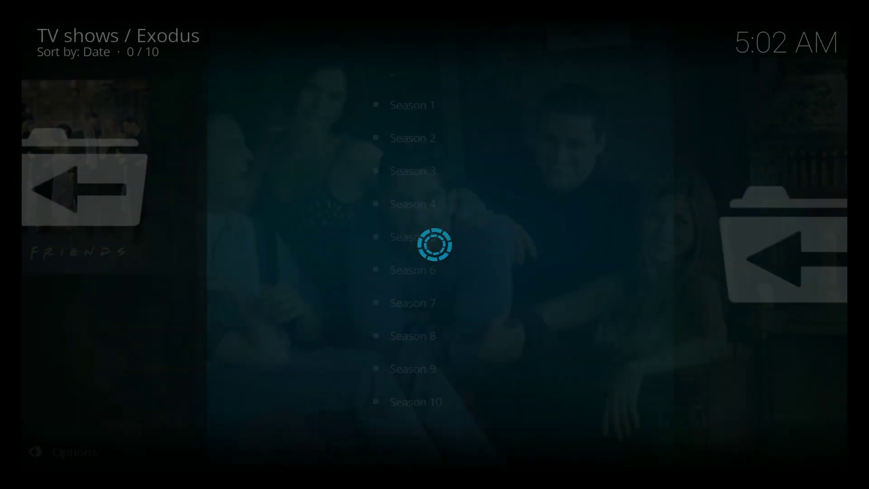
{"action": "key", "text": "Down"}
{"action": "key", "text": "Down"}
{"action": "key", "text": "Down"}
{"action": "key", "text": "Down"}
{"action": "key", "text": "Down"}
{"action": "key", "text": "Down"}
{"action": "key", "text": "Down"}
{"action": "key", "text": "Down"}
{"action": "key", "text": "Down"}
{"action": "key", "text": "Down"}
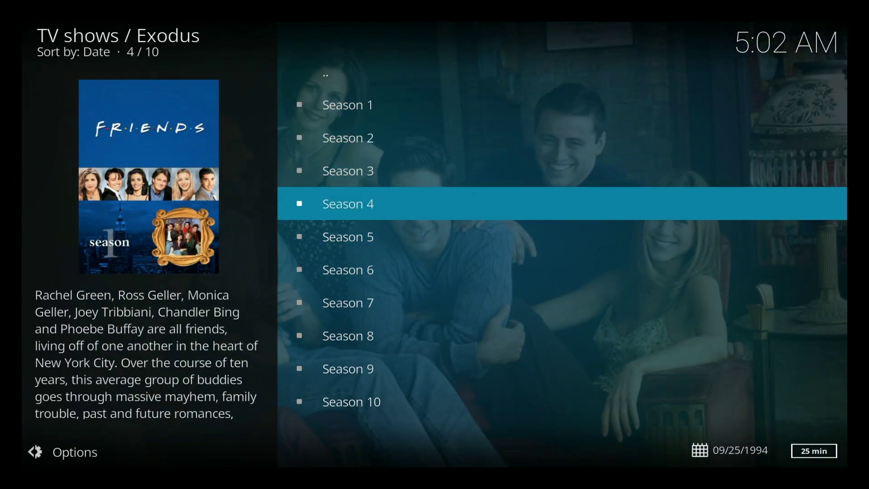
Open Season 1 of Friends to list its episodes
{"action": "key", "text": "Up"}
{"action": "key", "text": "Up"}
{"action": "key", "text": "Up"}
{"action": "key", "text": "Up"}
{"action": "key", "text": "Up"}
{"action": "key", "text": "Up"}
{"action": "key", "text": "Up"}
{"action": "key", "text": "Up"}
{"action": "key", "text": "Up"}
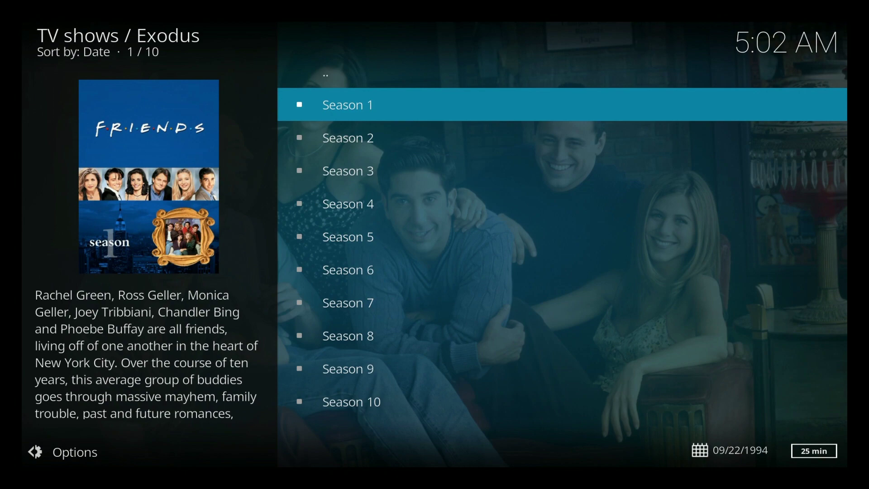
{"action": "key", "text": "Return"}
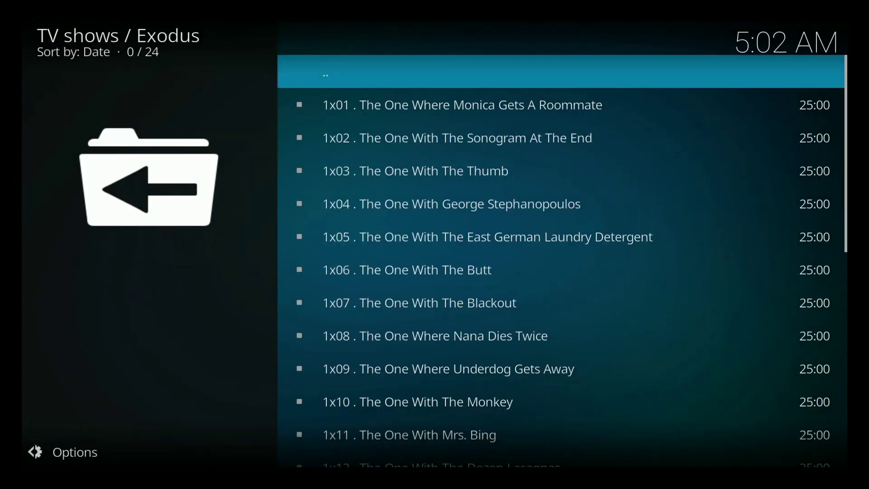
Look through the first episodes of Friends Season 1 and return to the Kodi home screen
{"action": "key", "text": "Down"}
{"action": "key", "text": "Down"}
{"action": "key", "text": "Down"}
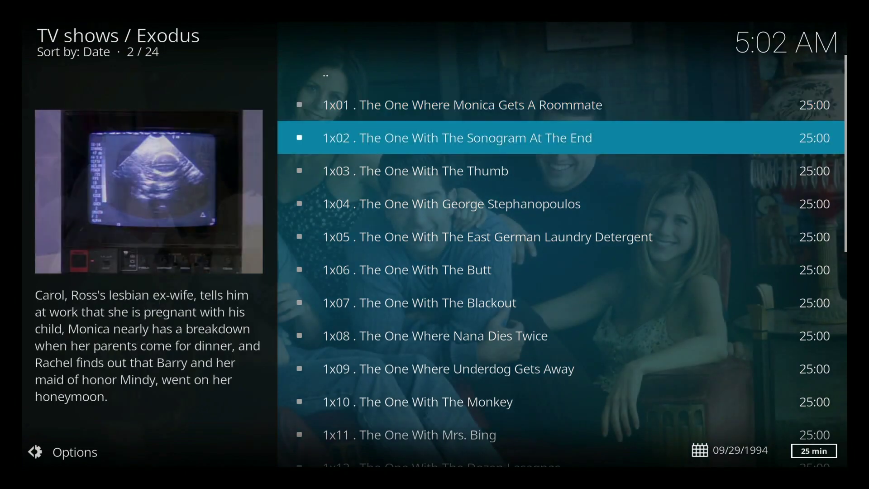
{"action": "key", "text": "Down"}
{"action": "key", "text": "Down"}
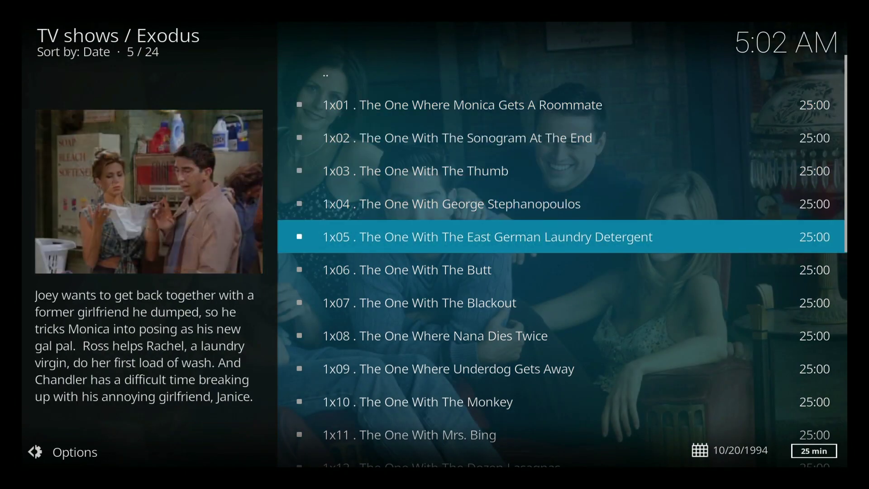
{"action": "key", "text": "Return"}
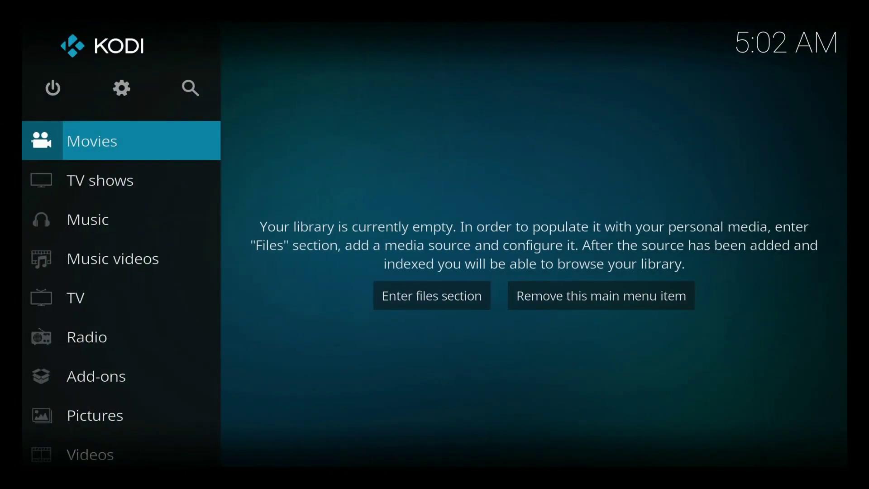